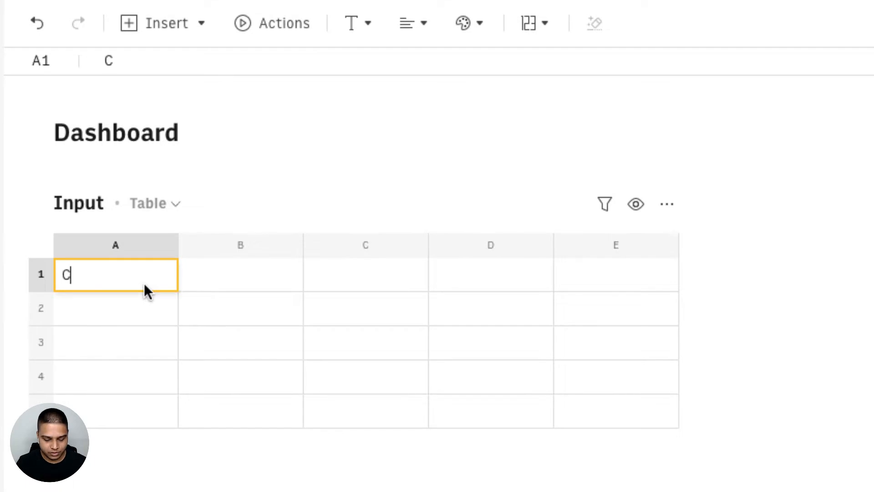
- Label cell A1 of the Input table Channel Id and enter the channel ID UCQUmiIyETHv8ccZLdsvNzdA in B1
key("Tab")
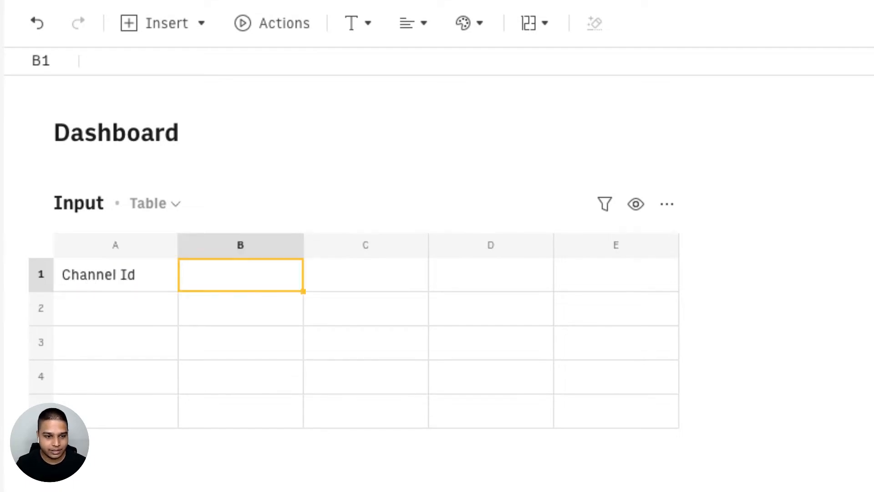
type("UCQUmiIyETHv8ccZLdsvNzdA")
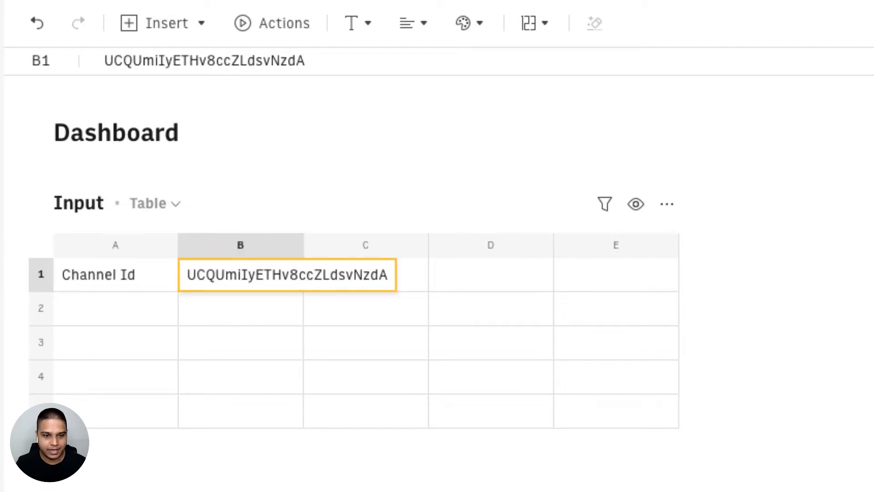
key("Tab")
key("Left")
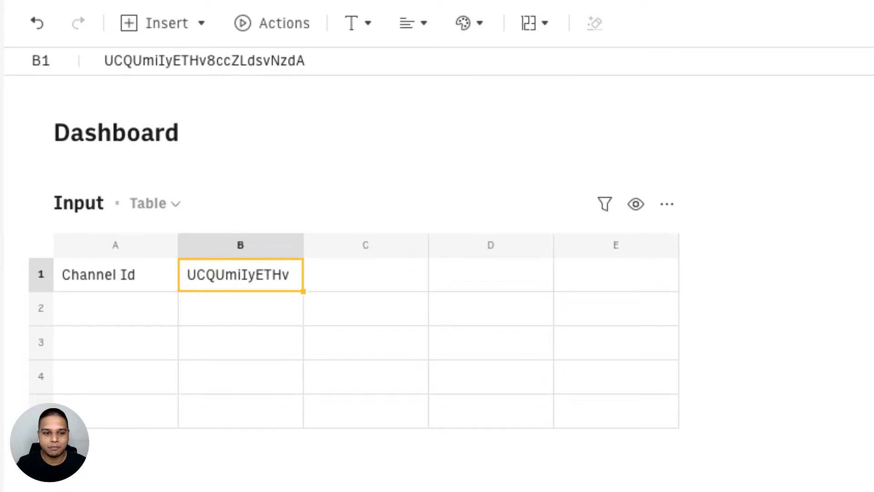
- Search the actions for youtube with cell B2 as target and choose the SEARCH_VIDEOS_YOUTUBE function
key("Down")
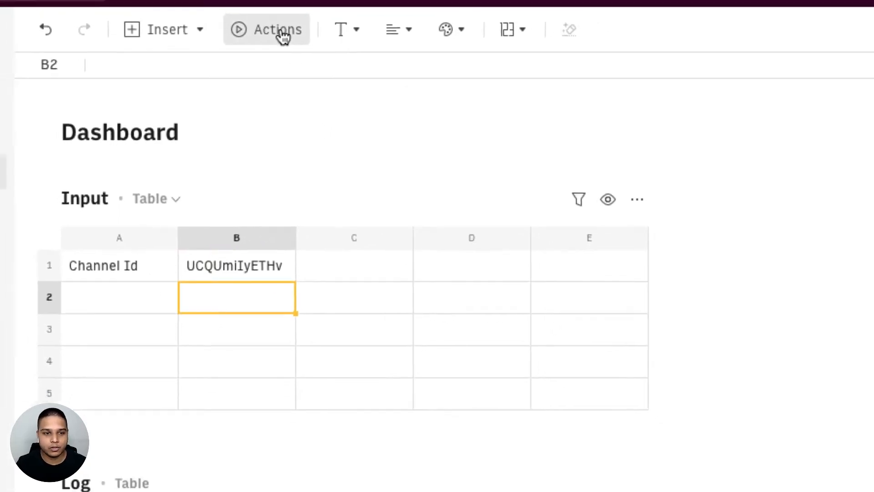
left_click(280, 32)
type("yout")
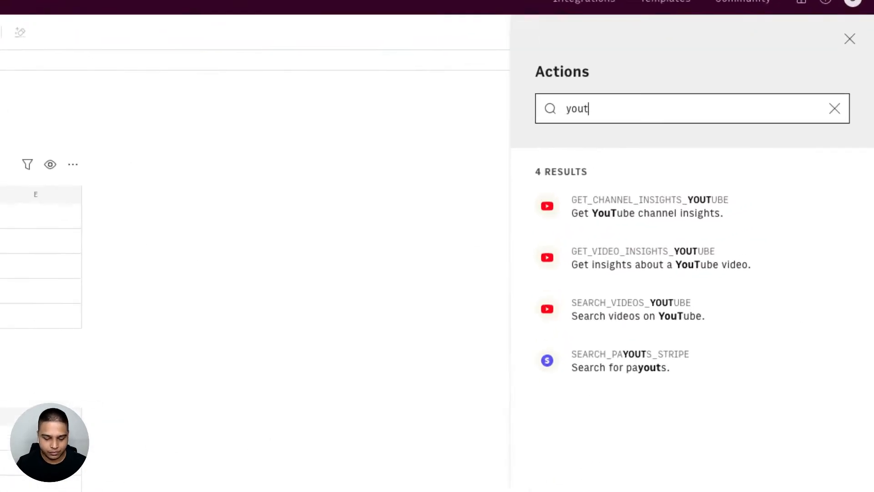
type("ube")
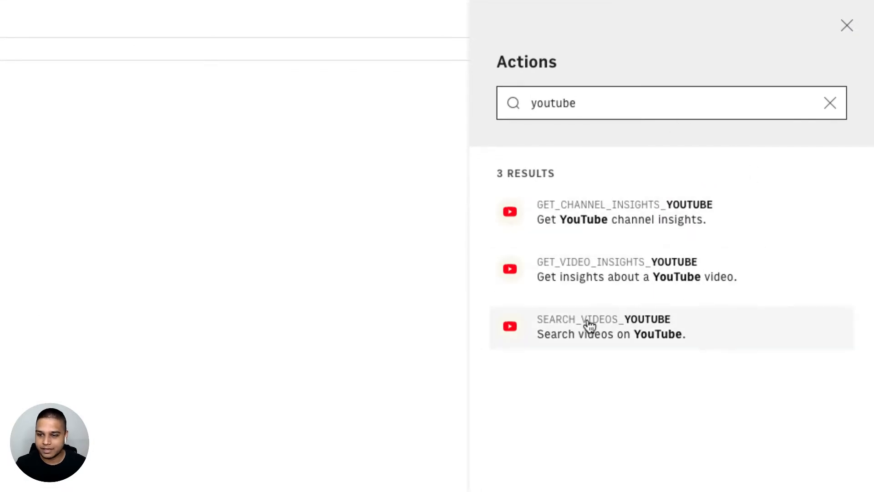
left_click(697, 333)
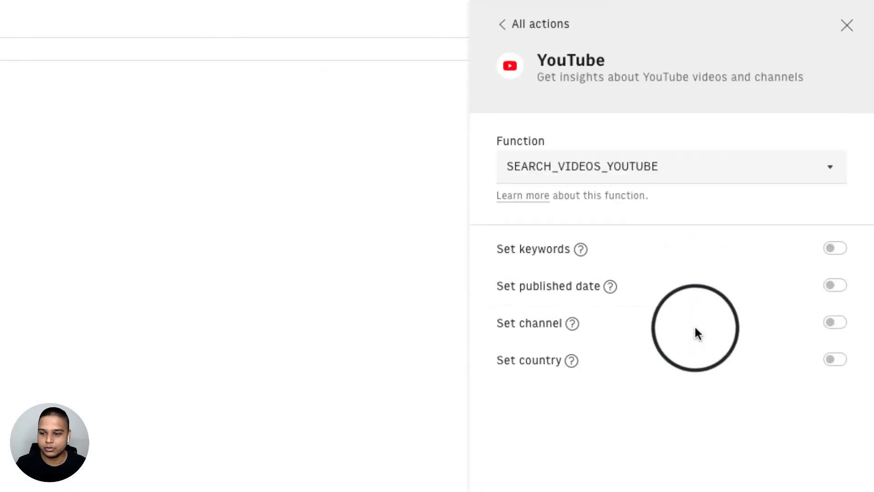
- Enable the function's channel option with the reference =B1 and add the function in B2
left_click(830, 326)
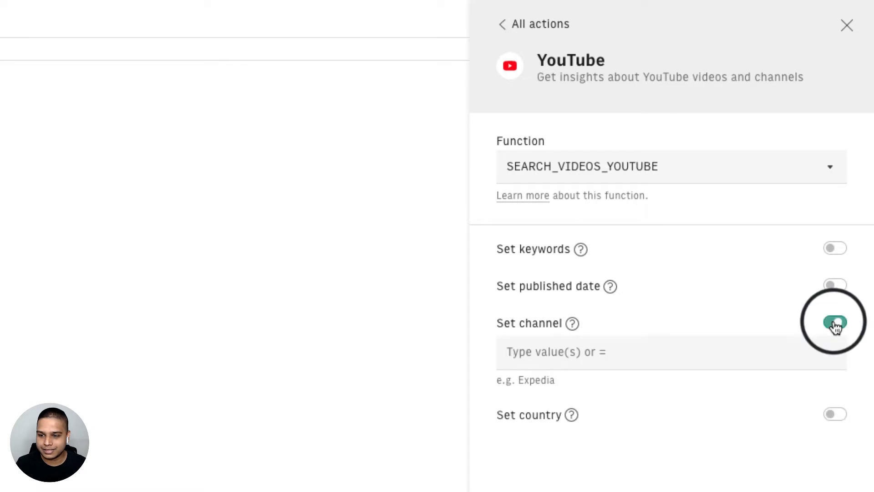
left_click(548, 351)
type("=")
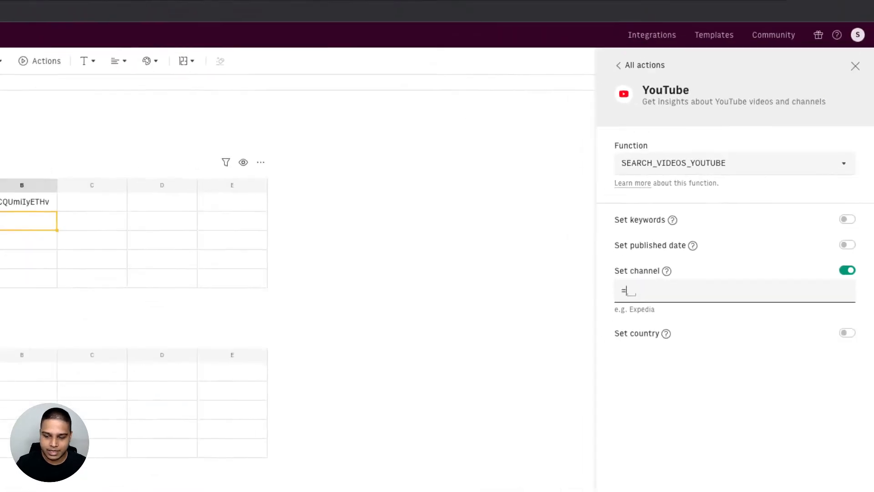
left_click(208, 192)
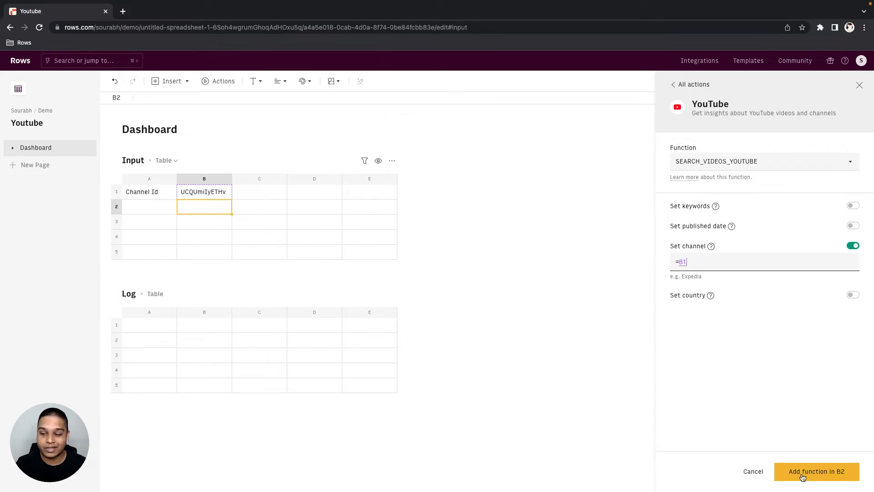
left_click(829, 477)
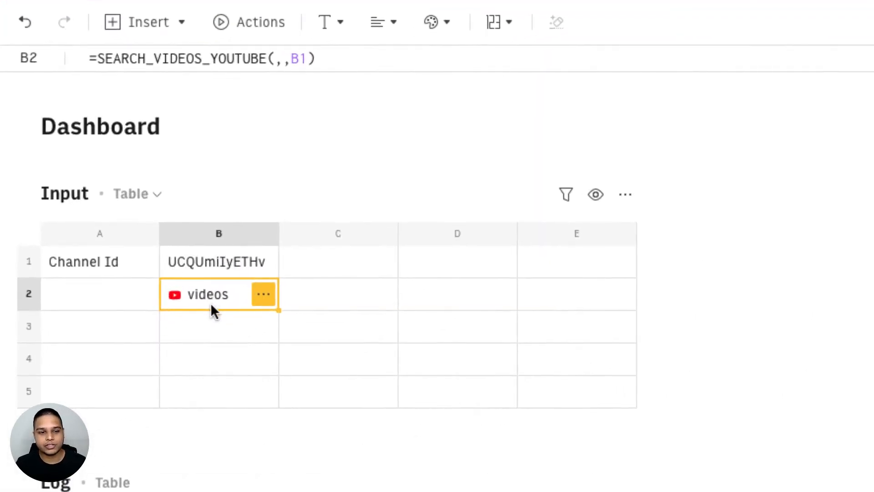
- Start a data table from the video results in B2 and select Title from the items' snippet as a table header
left_click(264, 294)
left_click(301, 424)
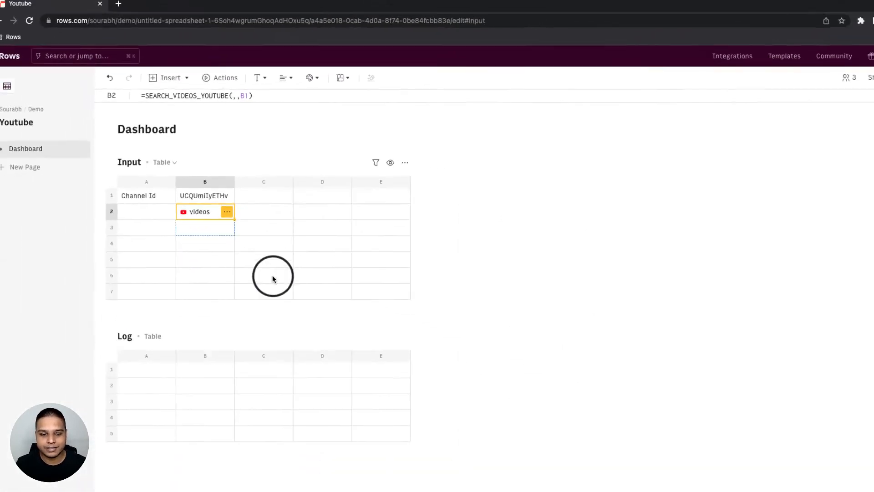
left_click(754, 171)
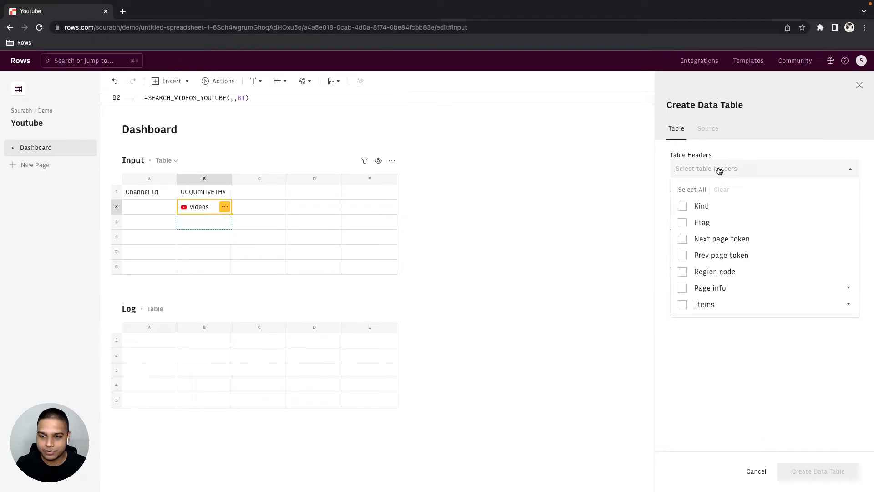
left_click(733, 304)
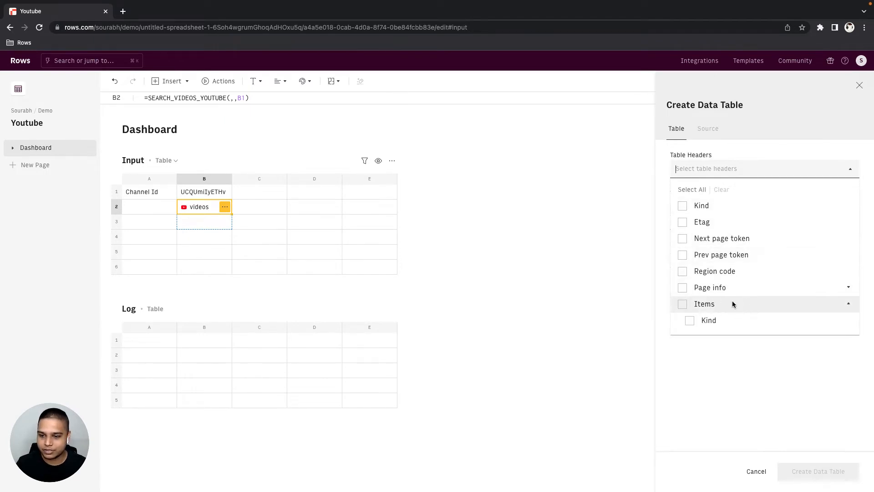
scroll(732, 303, "down", 1)
left_click(733, 326)
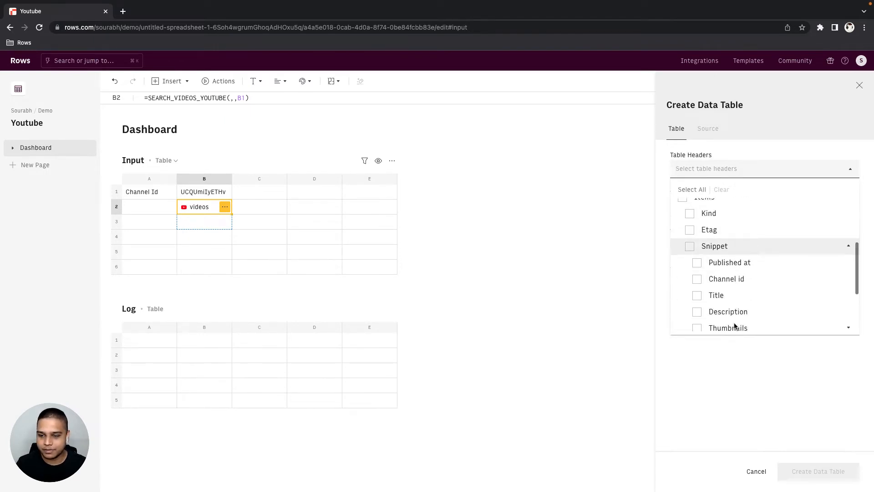
scroll(733, 326, "down", 3)
left_click(737, 242)
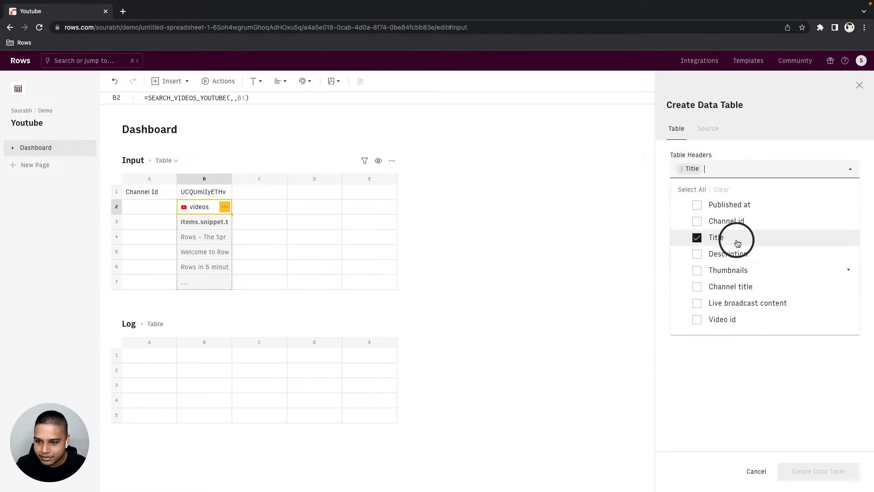
- Add Published at and Video url to the table headers and move Published at ahead of Title
scroll(735, 214, "up", 1)
left_click(736, 209)
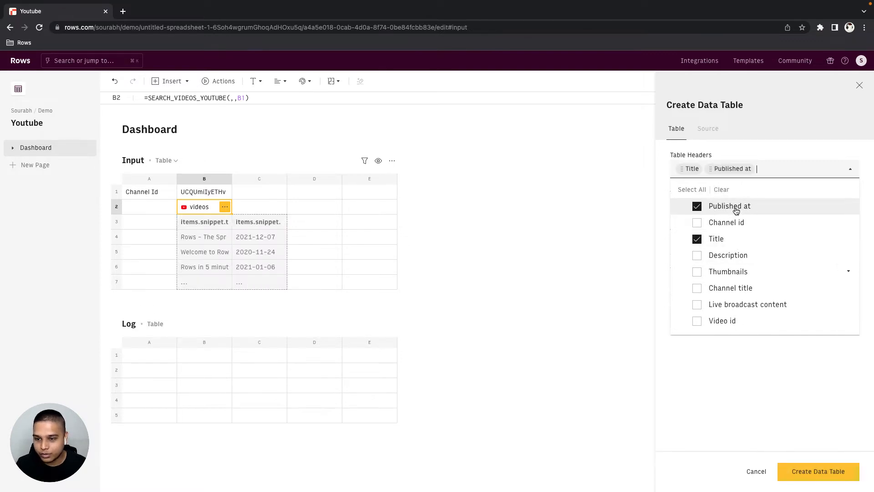
scroll(732, 251, "down", 2)
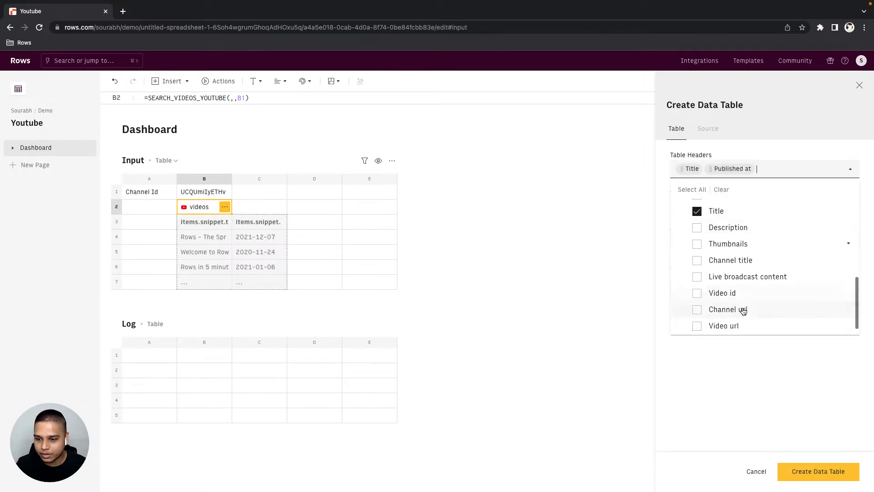
left_click(744, 326)
scroll(729, 251, "up", 1)
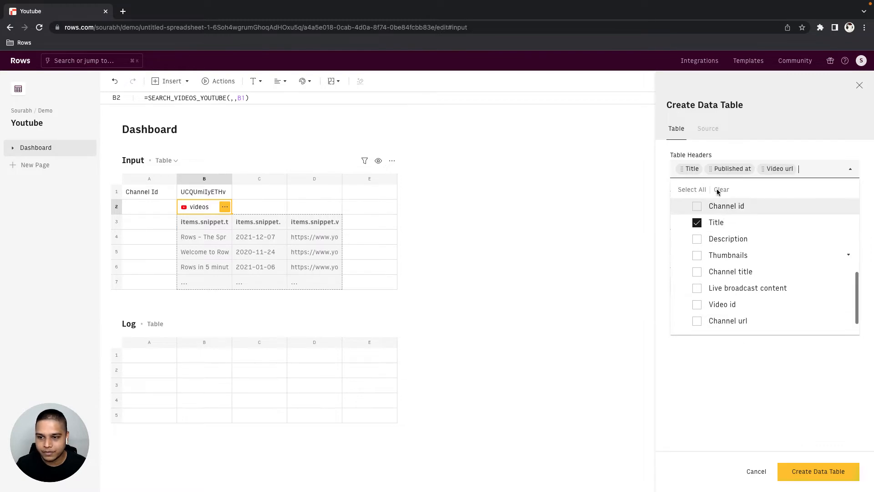
left_click_drag(709, 169, 681, 168)
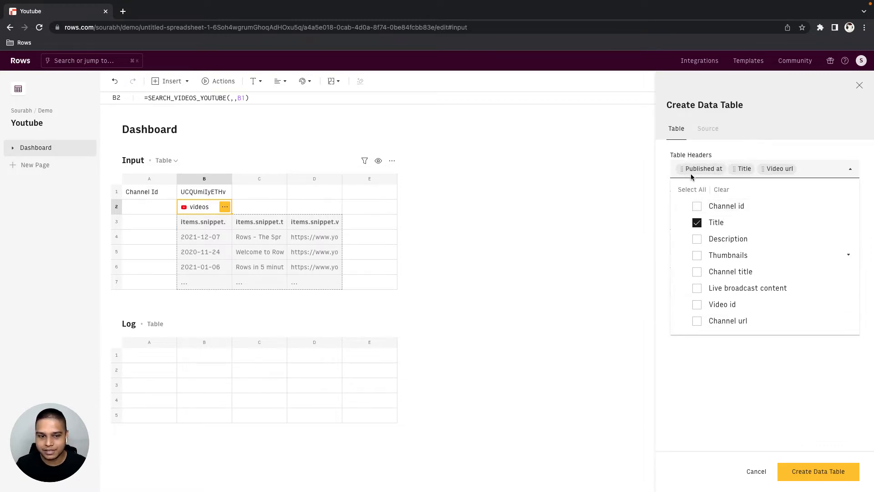
left_click(752, 158)
- Set the data table's destination to cell A1 of the Log table
left_click(698, 283)
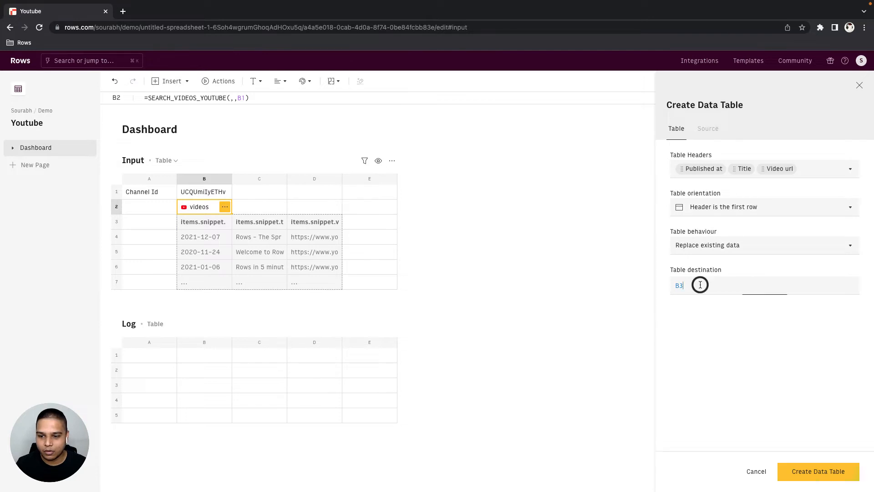
key("BackSpace")
key("BackSpace")
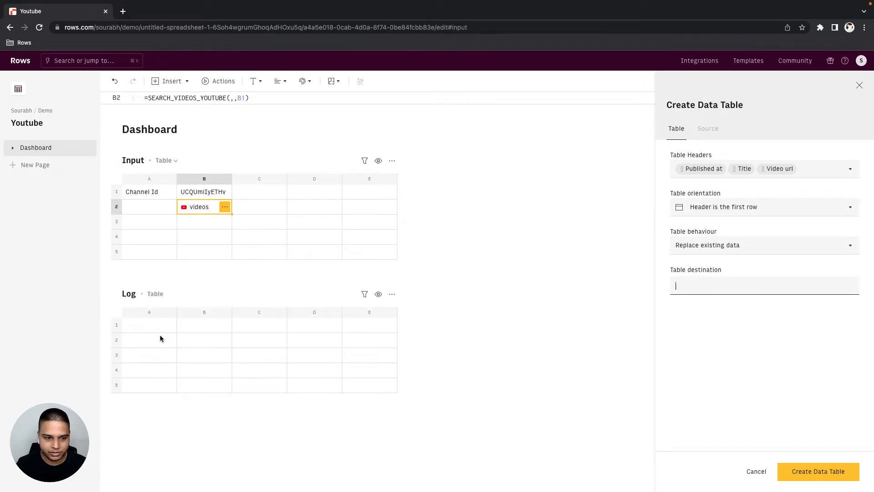
left_click(154, 329)
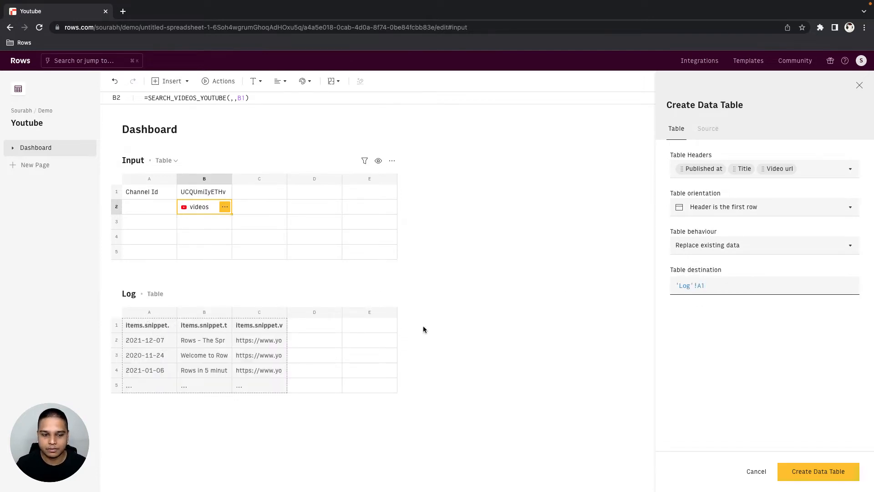
- Rename the publishedAt, title and videoUrl source headers to Created at, Title and Video url, and create the data table
left_click(708, 128)
left_click(697, 198)
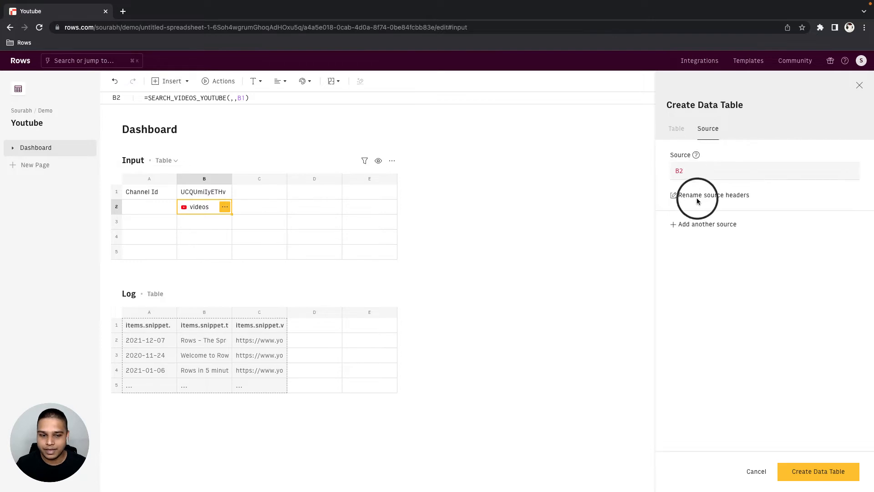
left_click(472, 225)
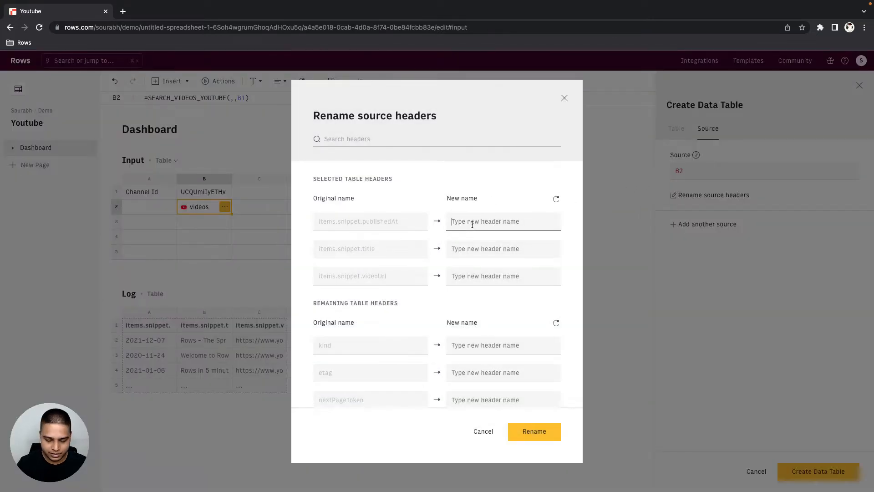
type("Cr")
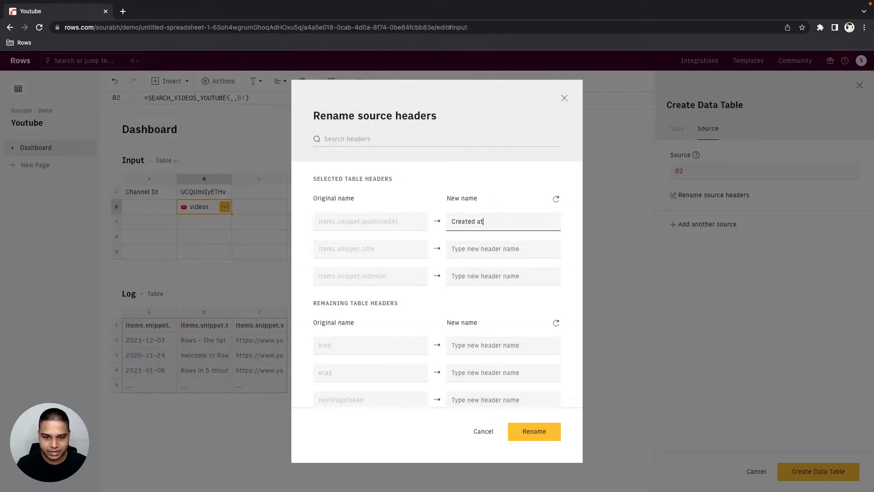
type("eated at")
left_click(477, 249)
type("Title")
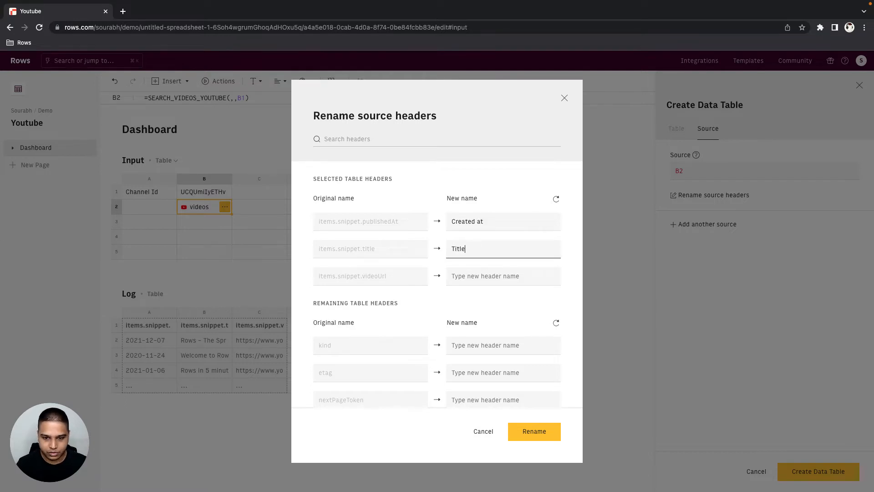
key("Tab")
type("Vi")
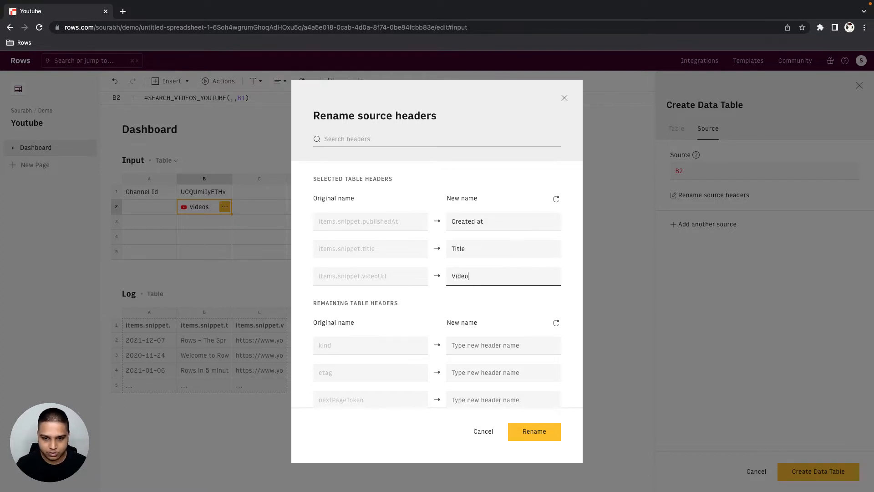
type("deo url")
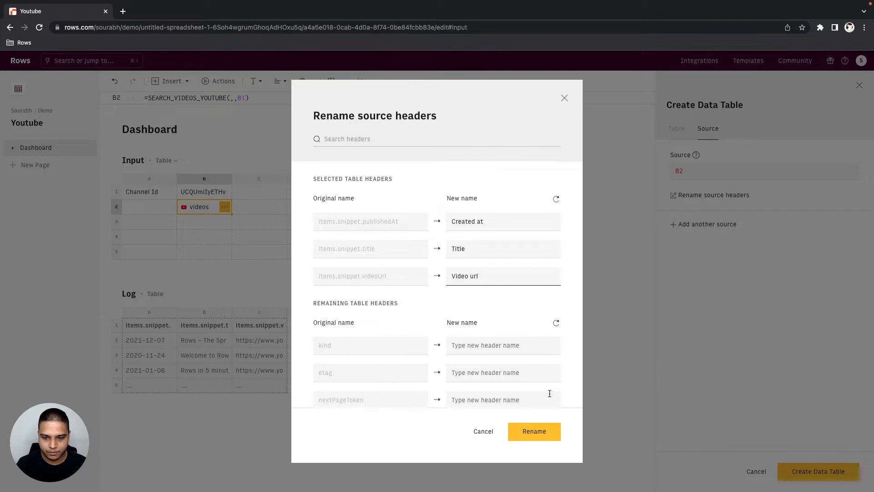
left_click(534, 425)
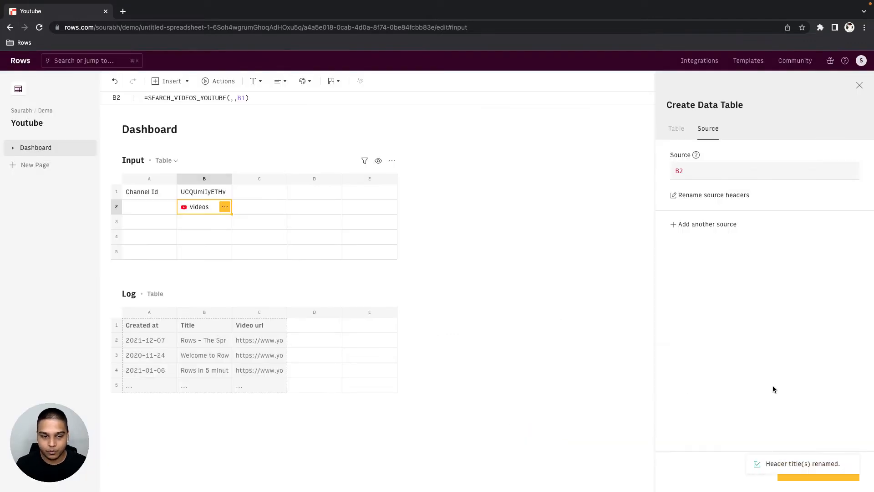
left_click(851, 463)
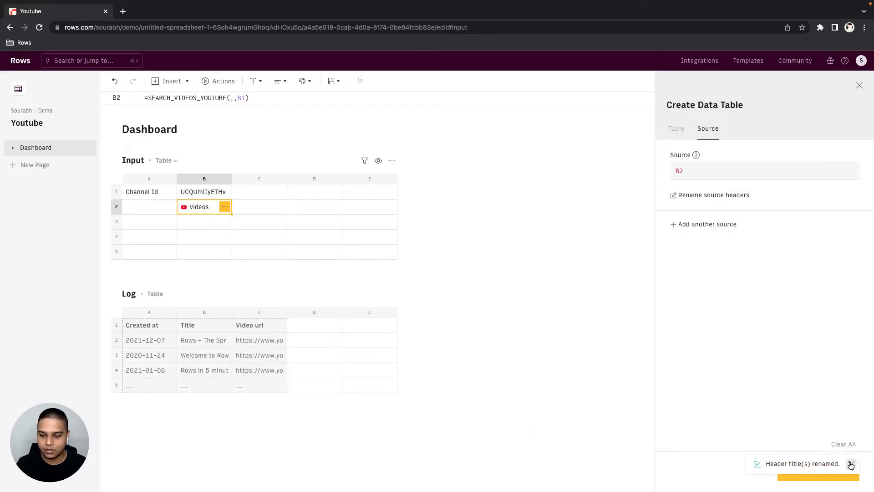
left_click(814, 480)
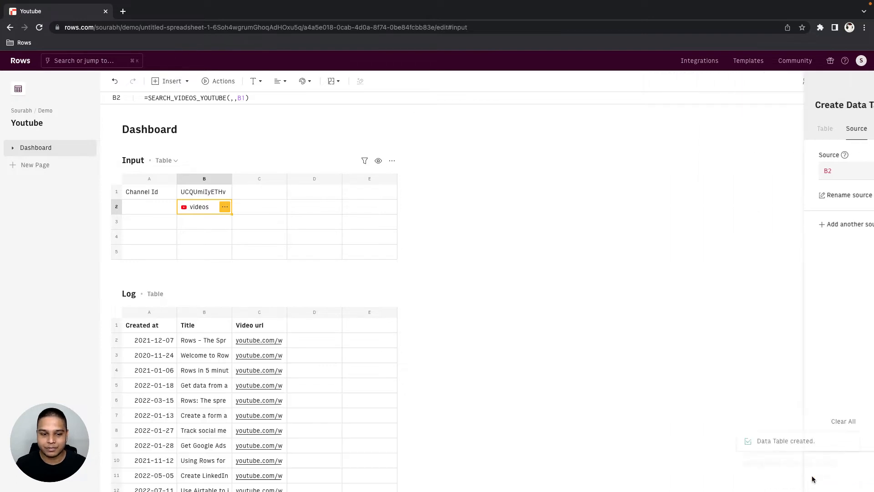
- Add the GET_VIDEO_INSIGHTS_YOUTUBE function to D2 of the Log table, with cell C2 as the video id
left_click(308, 345)
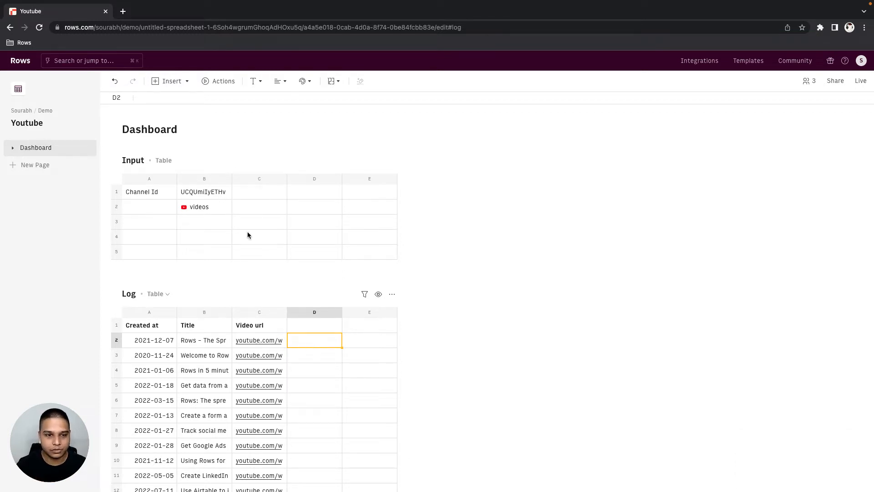
left_click(220, 82)
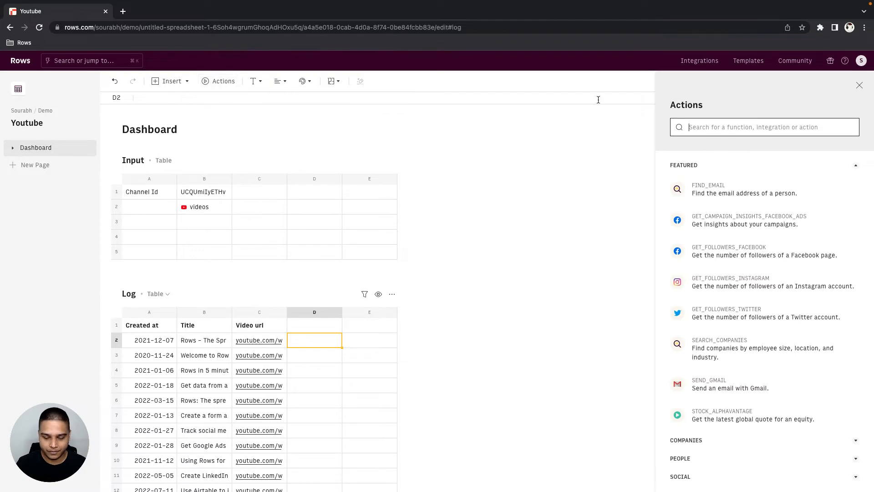
type("youtube")
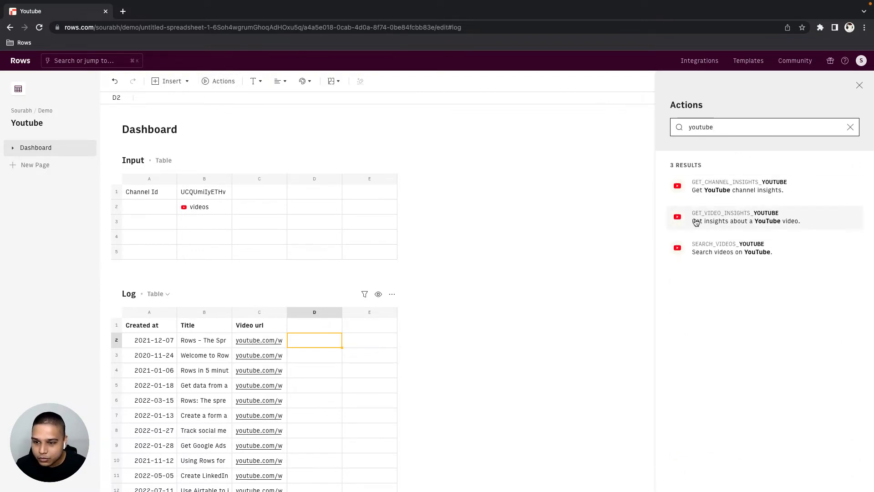
left_click(760, 221)
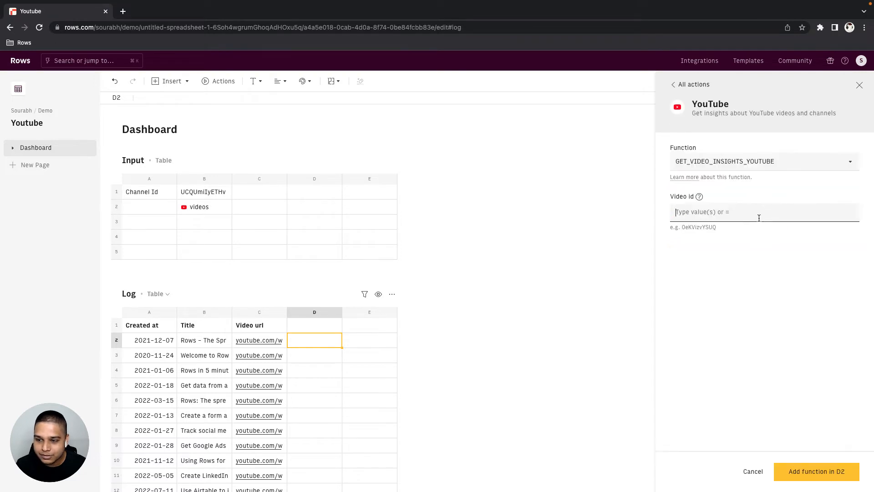
left_click(735, 213)
type("=")
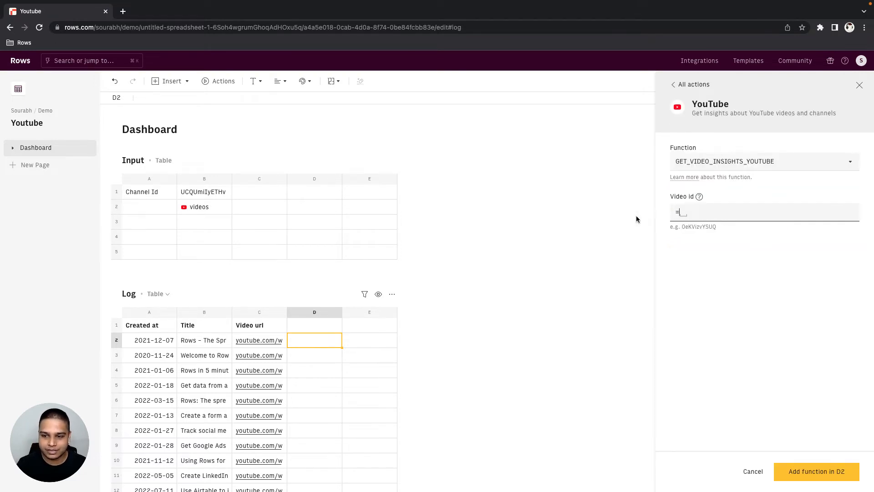
left_click(254, 341)
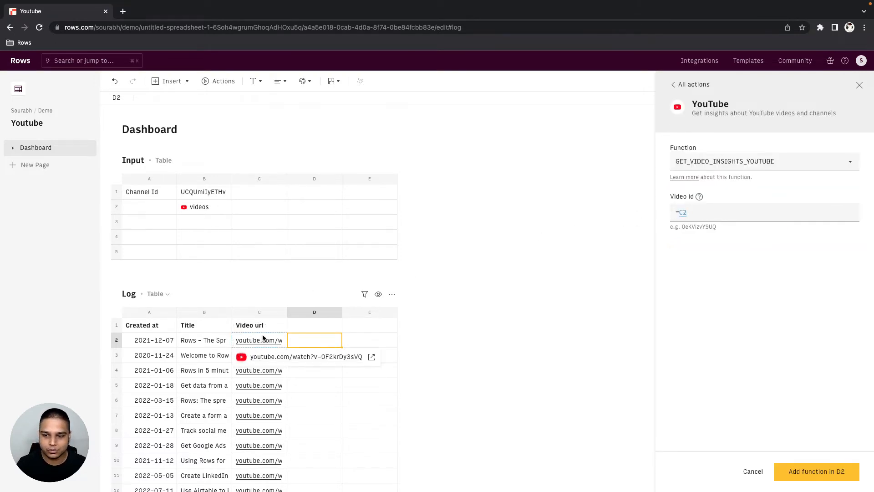
left_click(791, 473)
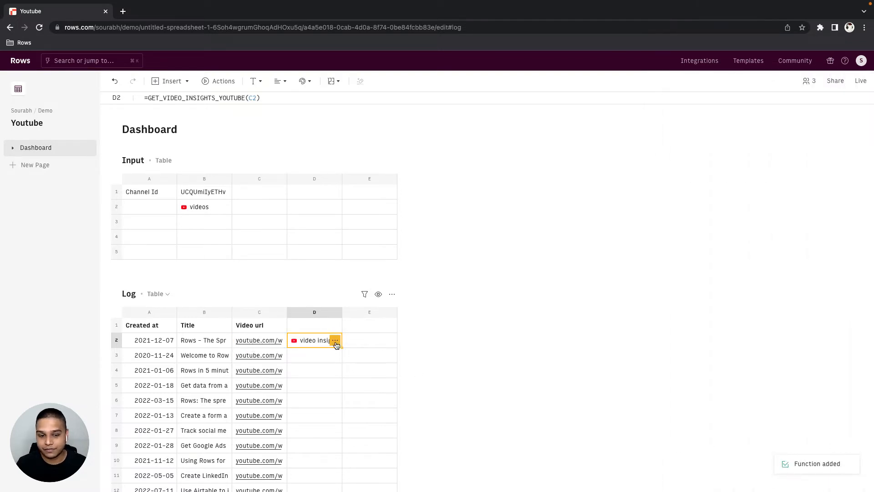
- Inspect the first item's statistics in D2's video insights data and fill the recommended Video statistics into row 2 starting at E2
left_click(335, 342)
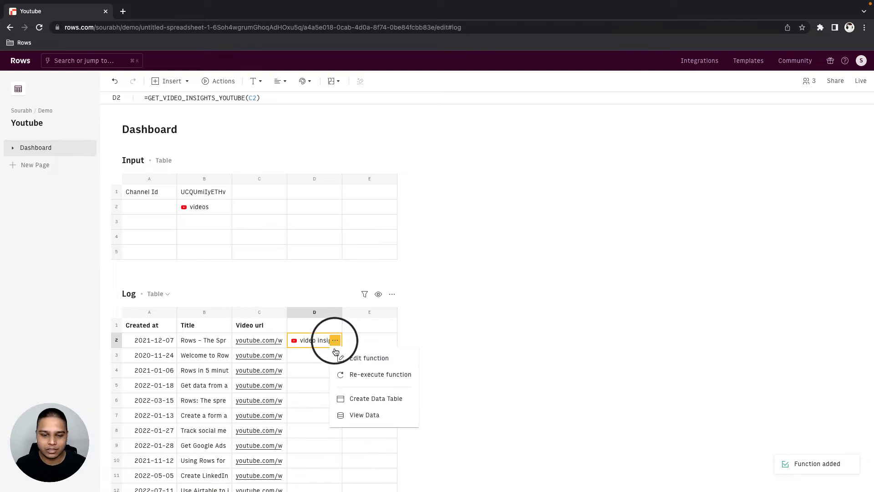
left_click(382, 421)
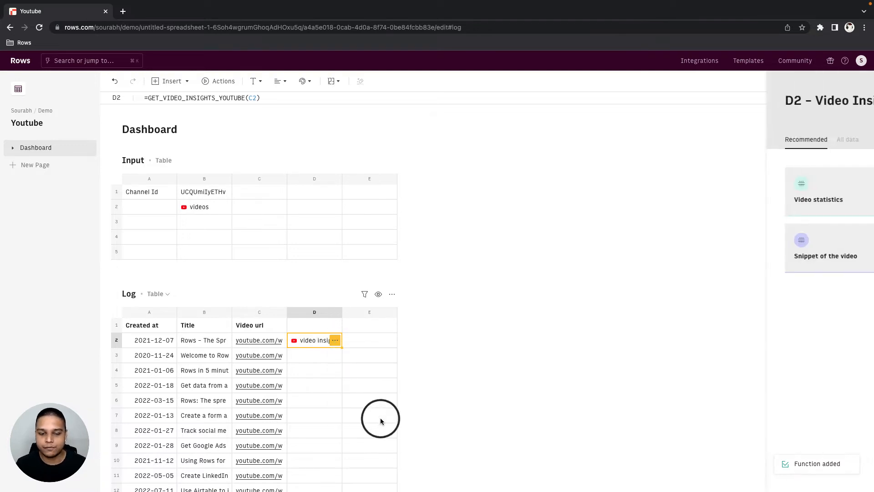
left_click(740, 143)
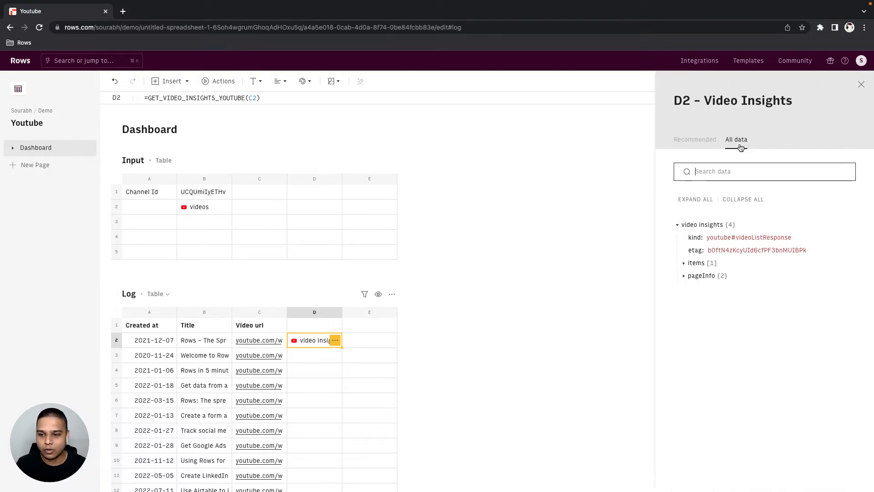
left_click(720, 264)
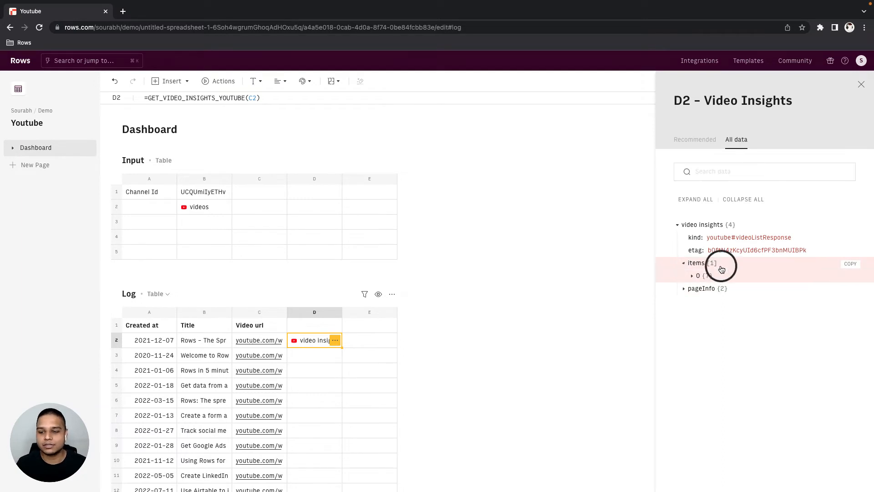
left_click(722, 277)
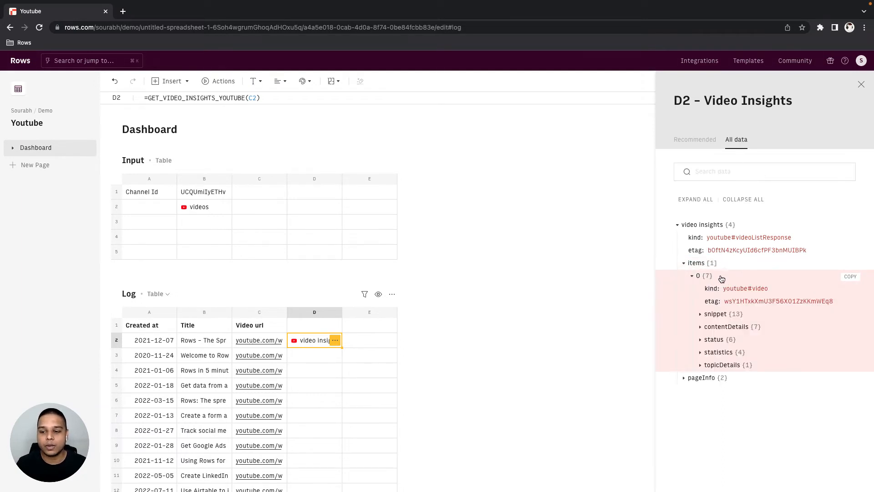
left_click(737, 352)
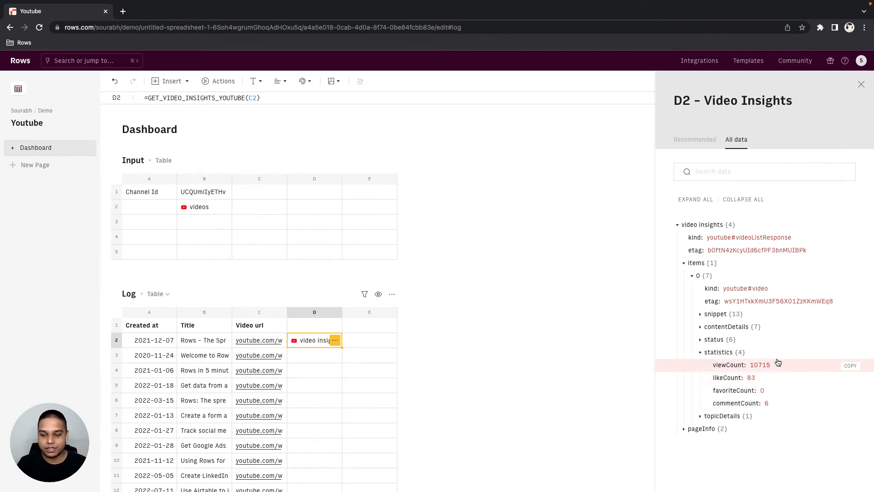
left_click(687, 146)
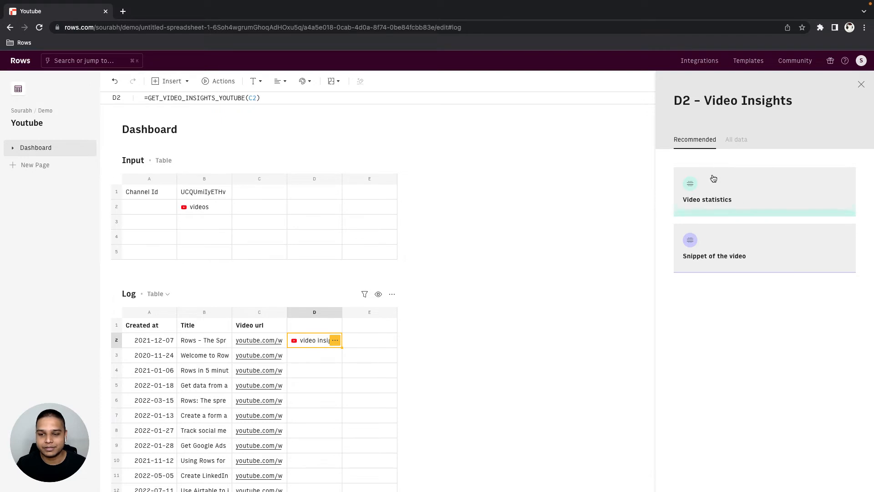
left_click(719, 203)
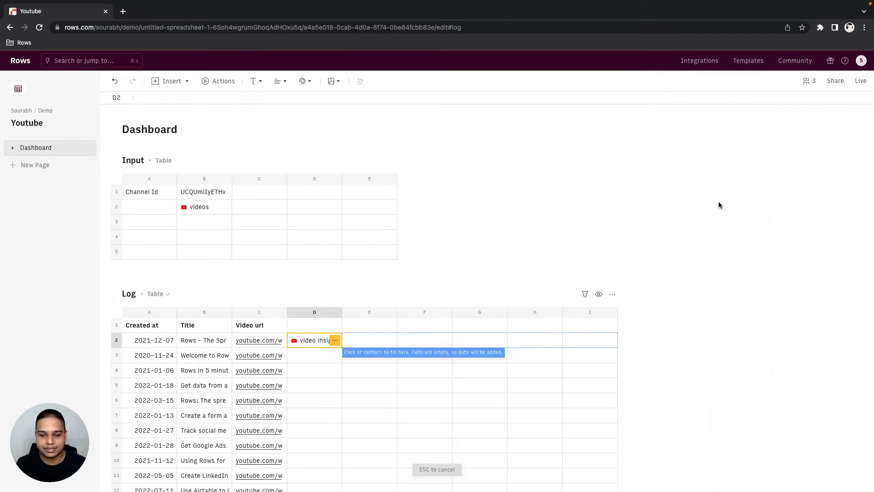
left_click(347, 341)
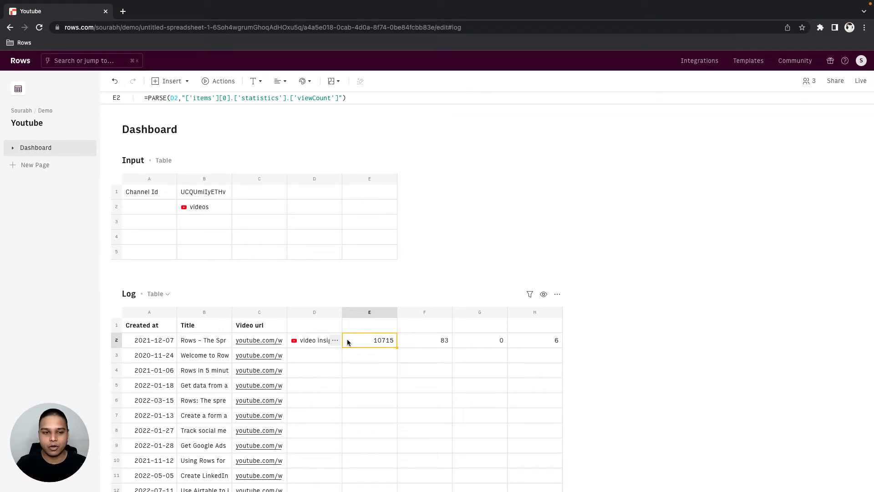
- Enter an AUTOFILL formula in D1 labelled "Video Insights" that runs GET_VIDEO_INSIGHTS_YOUTUBE(C2) for every Log row, and check the filled column
key("Left")
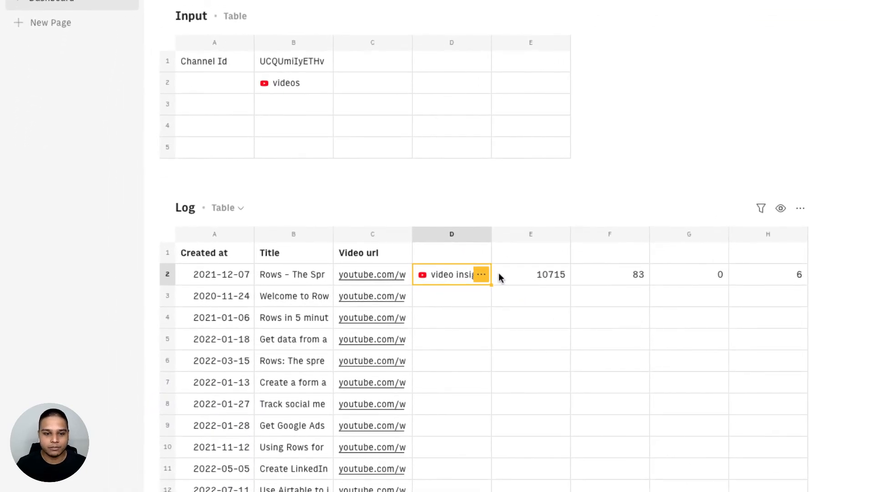
key("Return")
key("Escape")
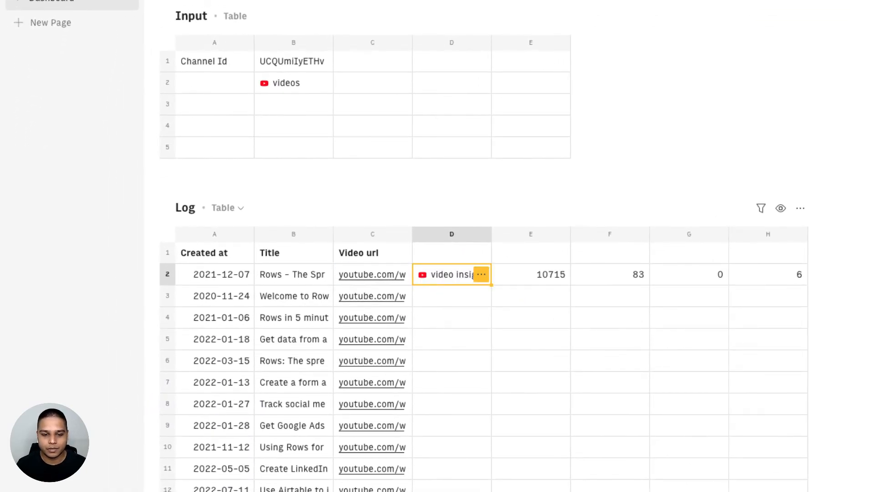
key("Up")
type("=aut")
key("Tab")
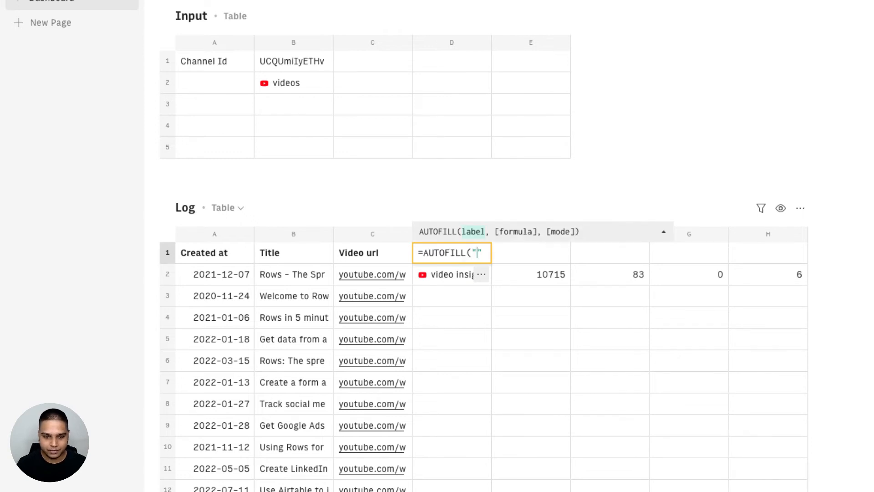
type("\"Video Insights")
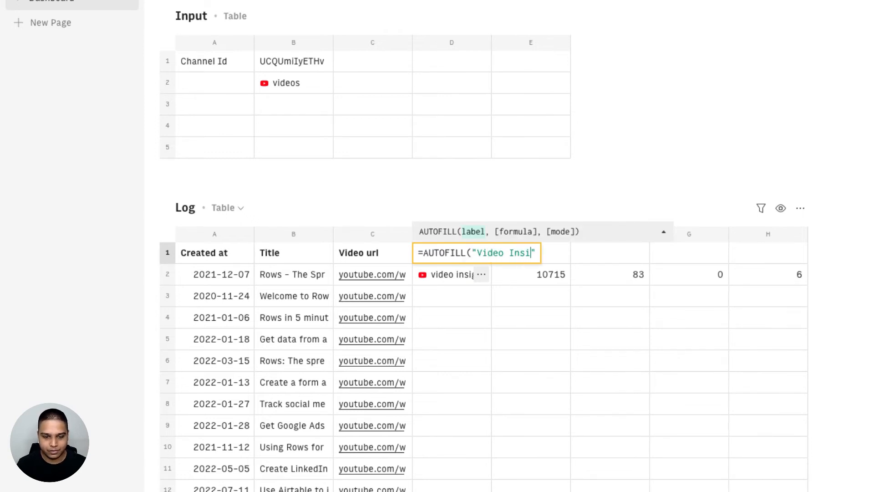
type("\",GET_VIDEO_INSIGHTS_YOUTUBE(C2)")
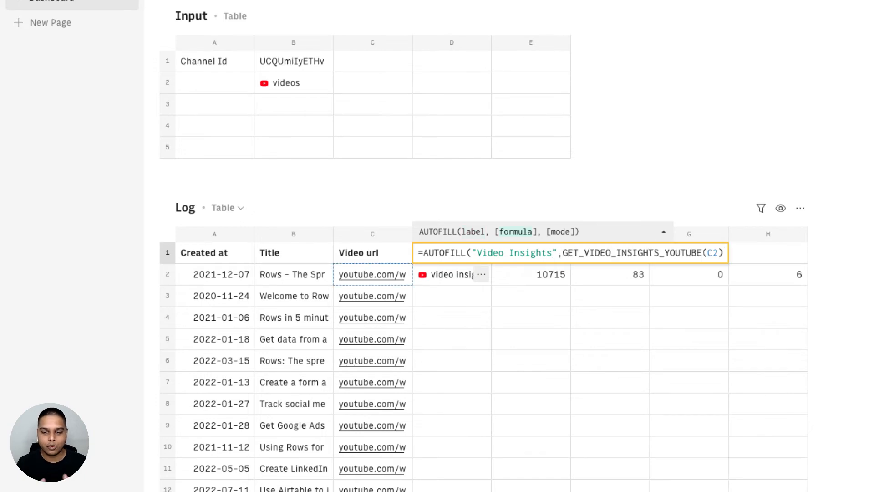
key("Return")
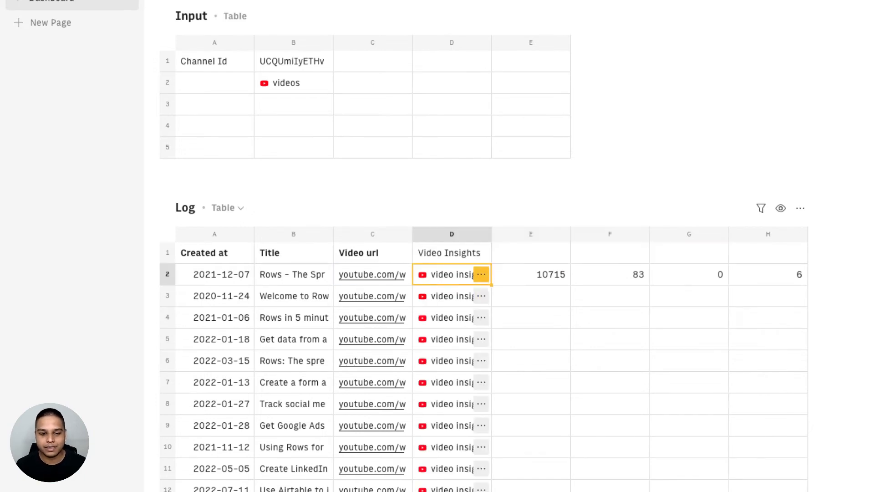
scroll(559, 269, "down", 10)
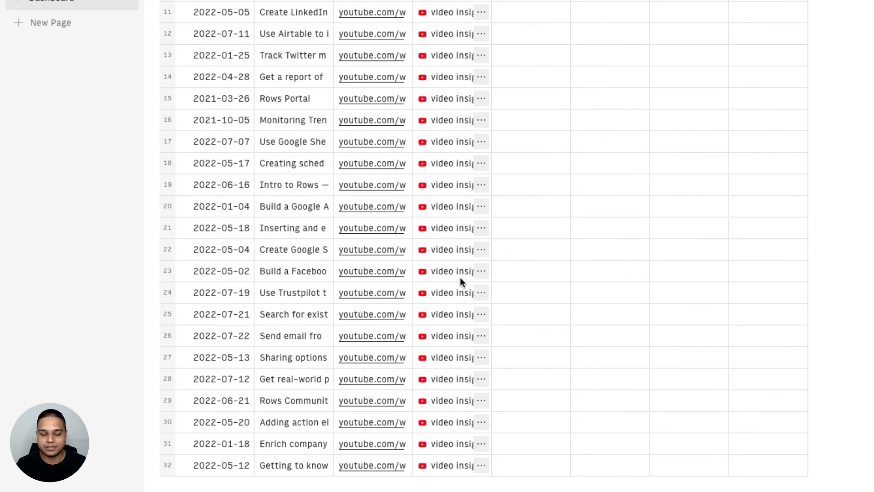
scroll(460, 277, "up", 10)
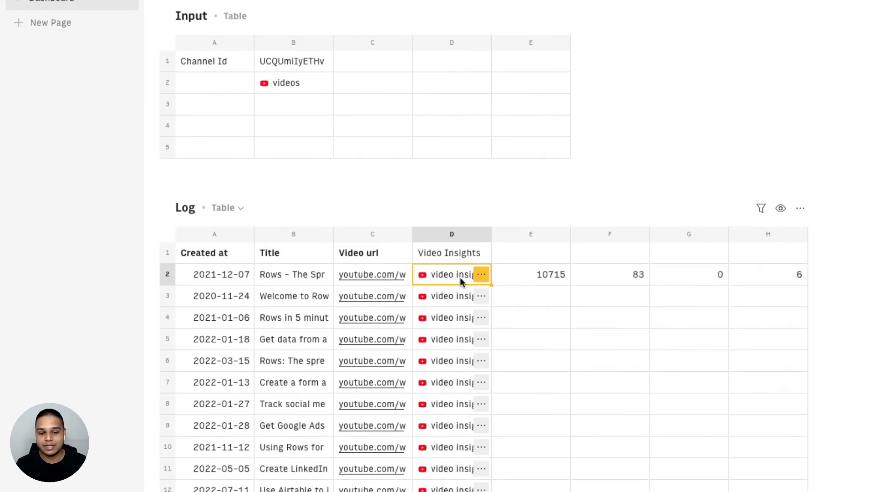
- Enter an AUTOFILL formula in E1 labelled "View count" that reuses E2's PARSE formula for viewCount
left_click(512, 275)
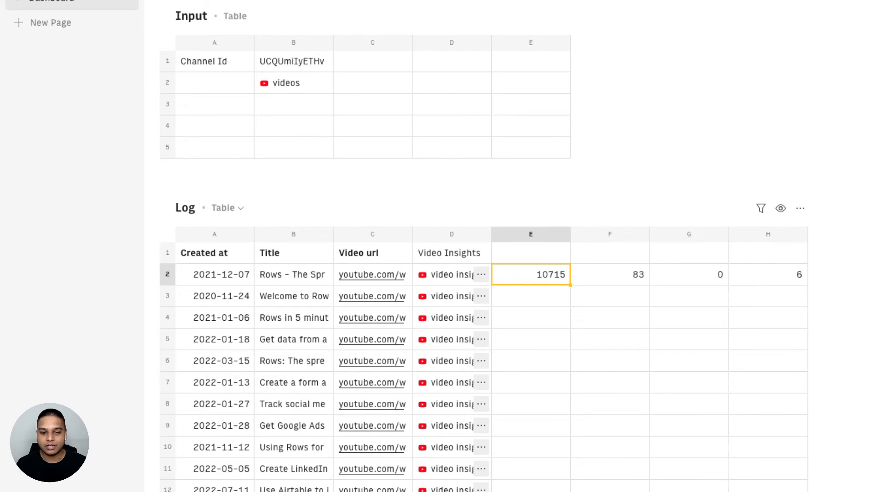
key("Return")
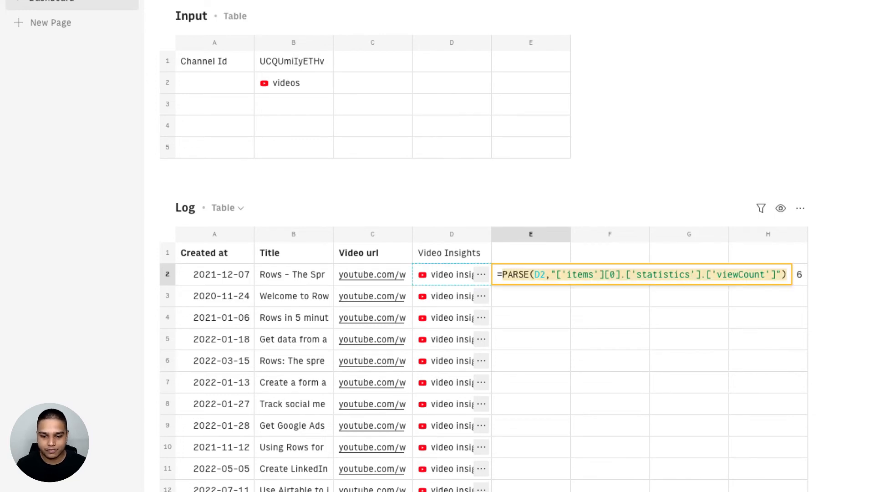
key("Escape")
key("Up")
type("=AUTOFILL(")
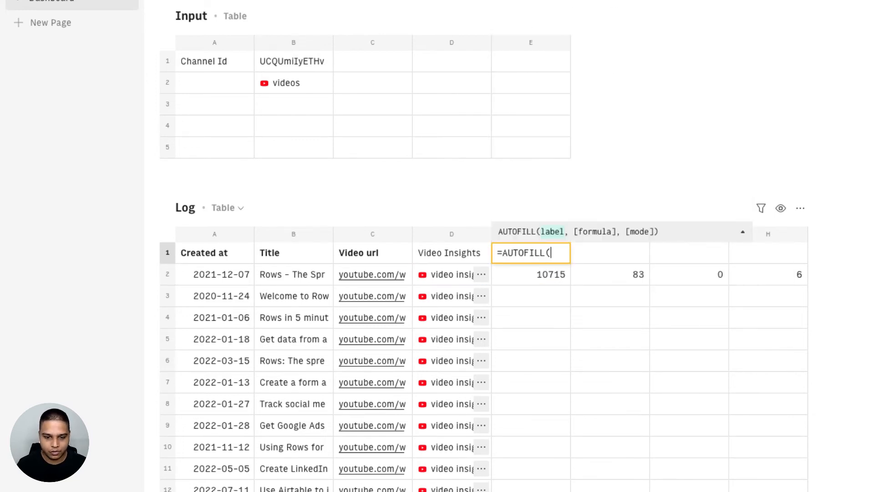
type("\"View")
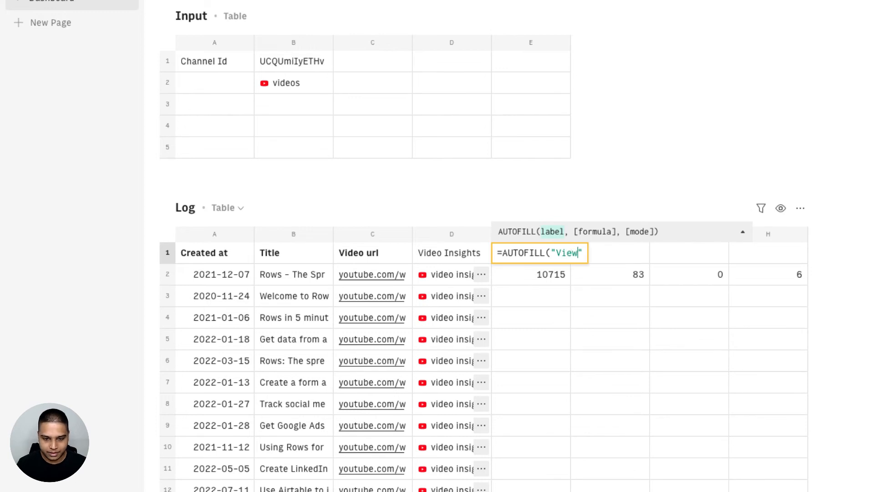
type(" count\"m")
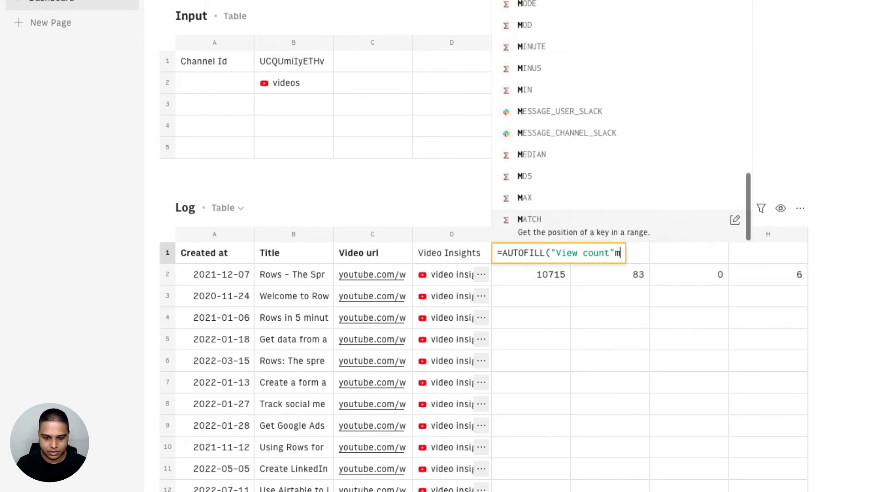
key("BackSpace")
type(",")
key("ctrl+v")
key("Tab")
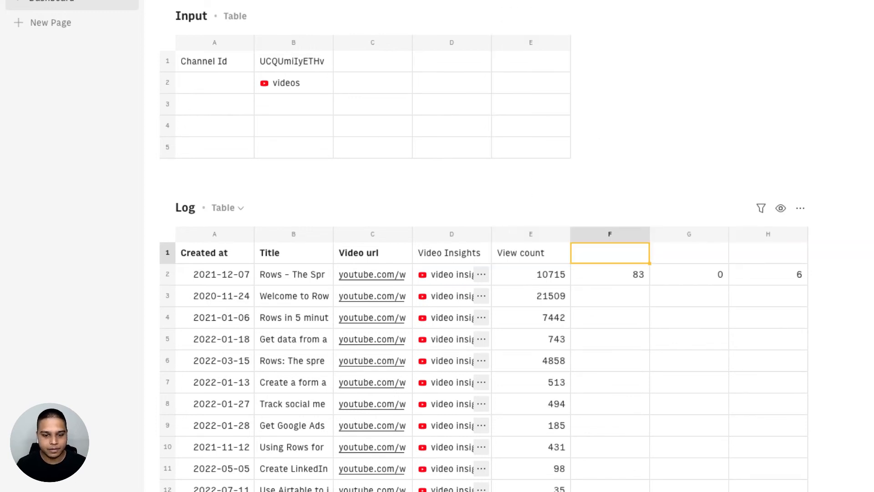
- Enter an AUTOFILL formula in F1 labelled "Like count" that reuses F2's PARSE formula for likeCount
key("Down")
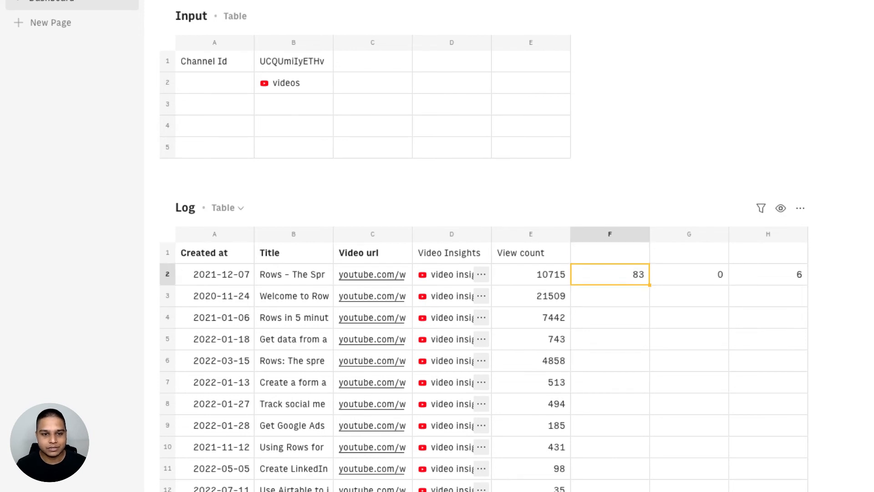
key("Return")
key("Escape")
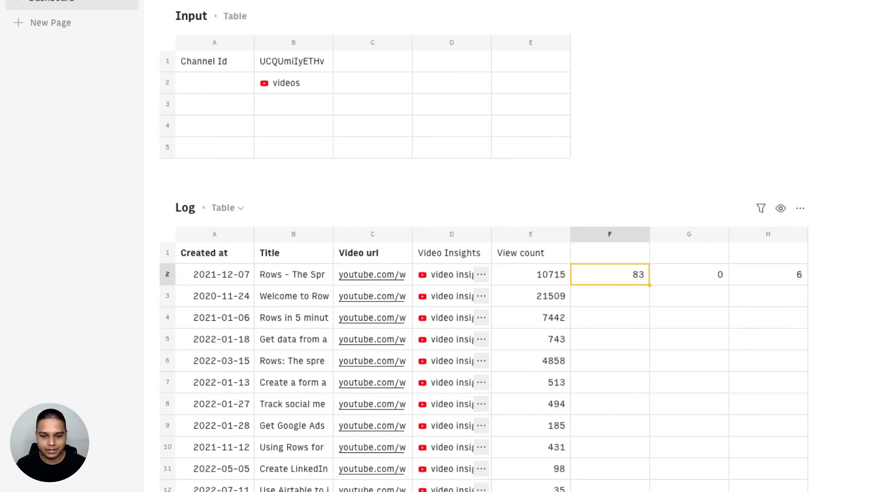
key("Up")
type("=AUTOFILL(")
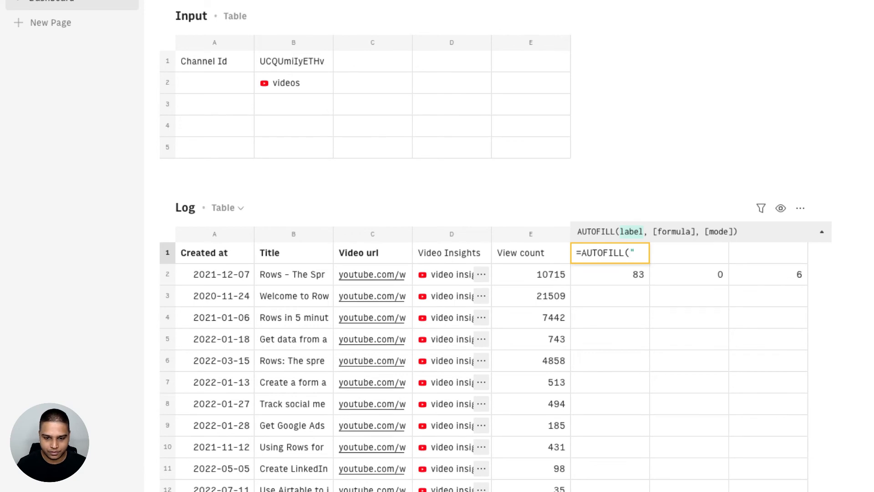
type("\"Like coun")
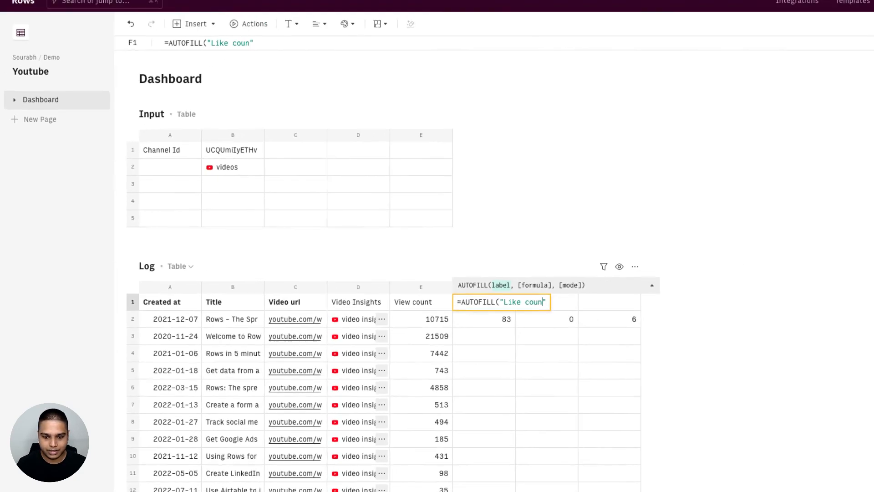
type("t\",")
type("PARSE(D2,\"['items'][0].['statistics'].['likeCount']\")")
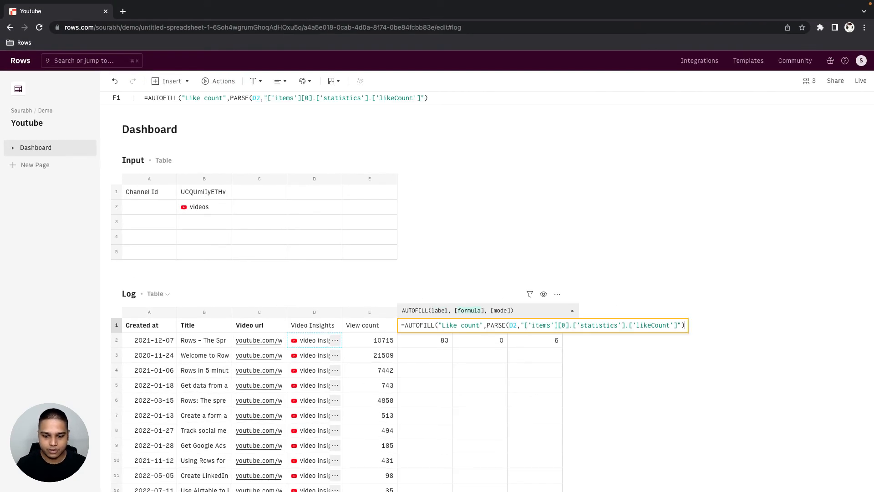
key("Tab")
- Enter an AUTOFILL formula in G1 labelled "Favourite" that reuses G2's PARSE formula for favoriteCount
key("Down")
key("Return")
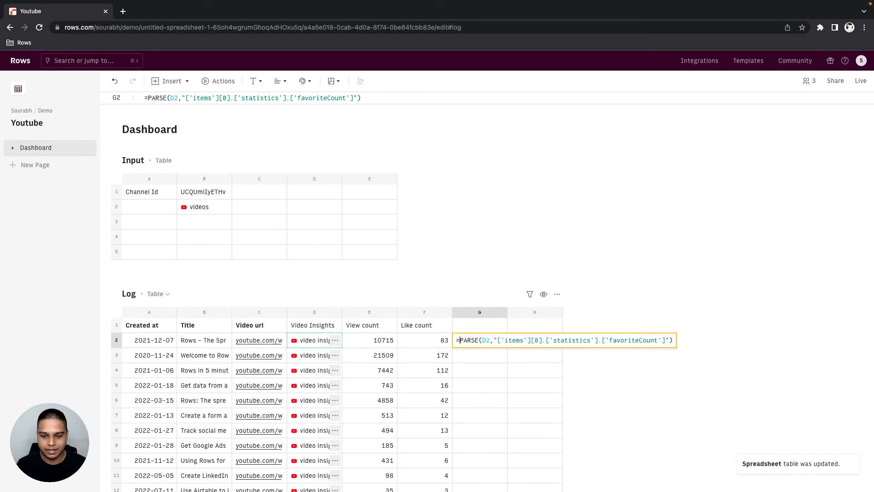
key("super+shift+Right")
key("Return")
key("Up")
type("=")
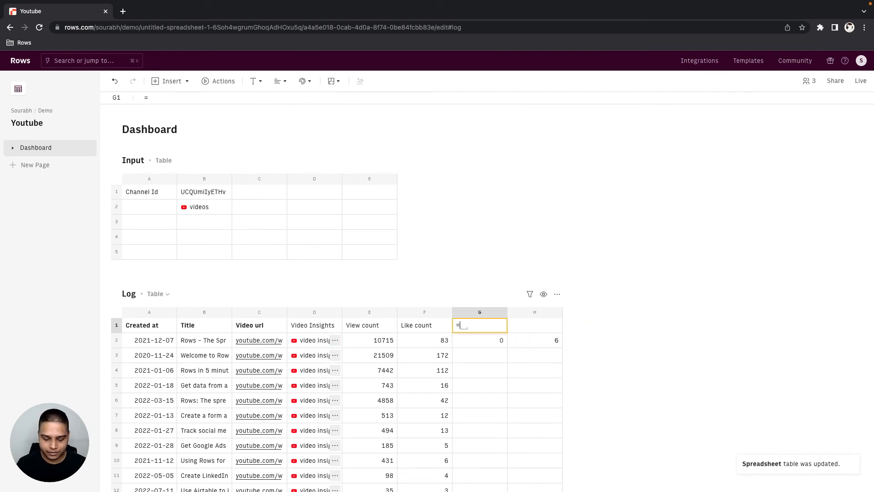
type("AUTOFILL(\"Favourit")
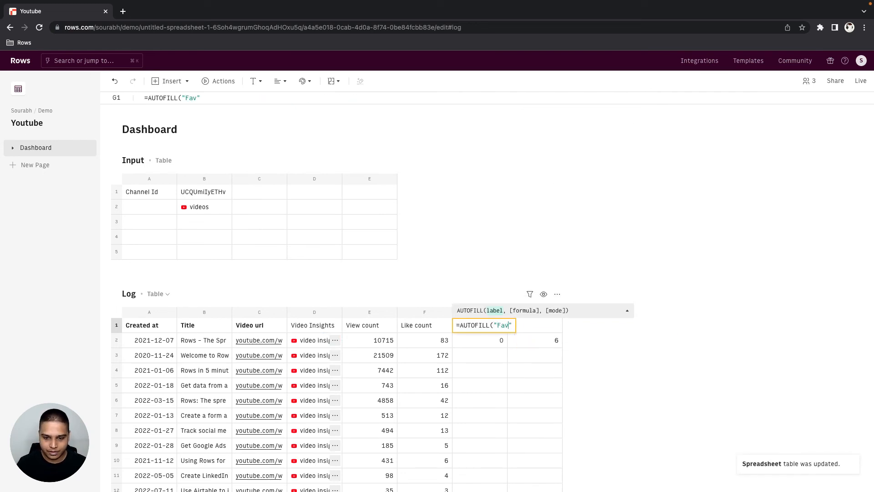
type("e\"m")
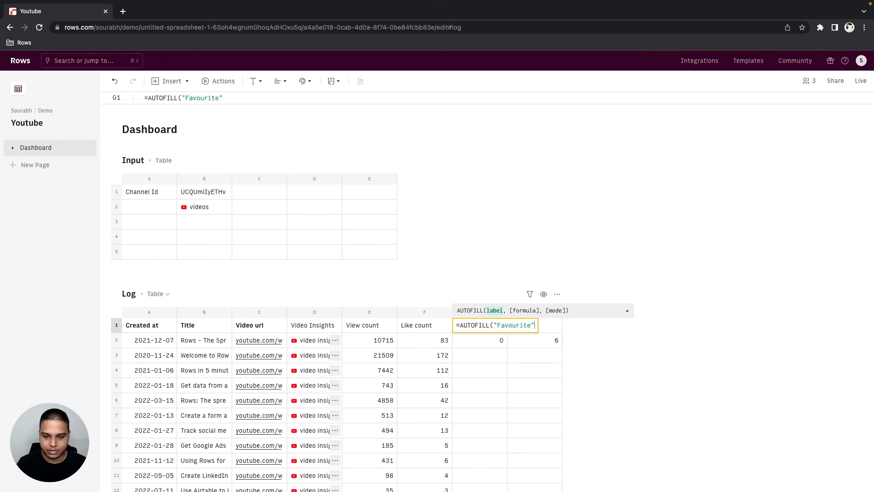
key("BackSpace")
type(",")
key("super+v")
key("Tab")
- Enter an AUTOFILL formula in H1 labelled "Comment count" that reuses H2's PARSE formula for commentCount, and check the filled Log rows
key("Down")
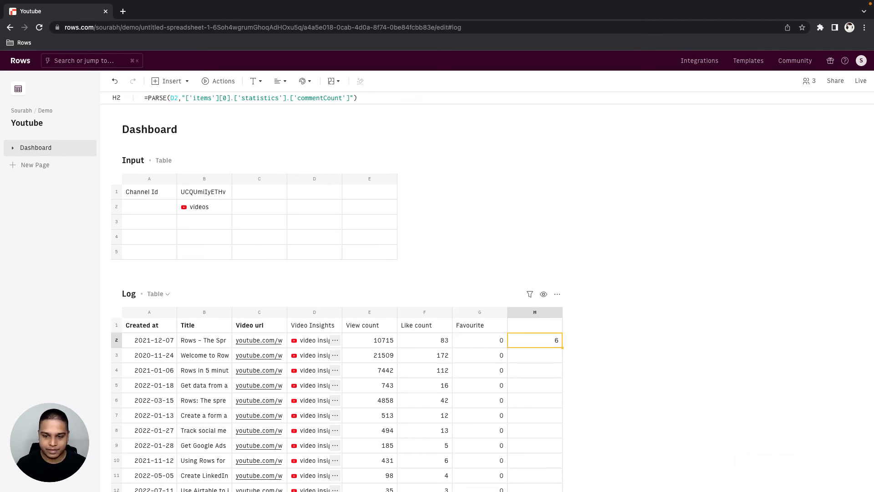
key("Return")
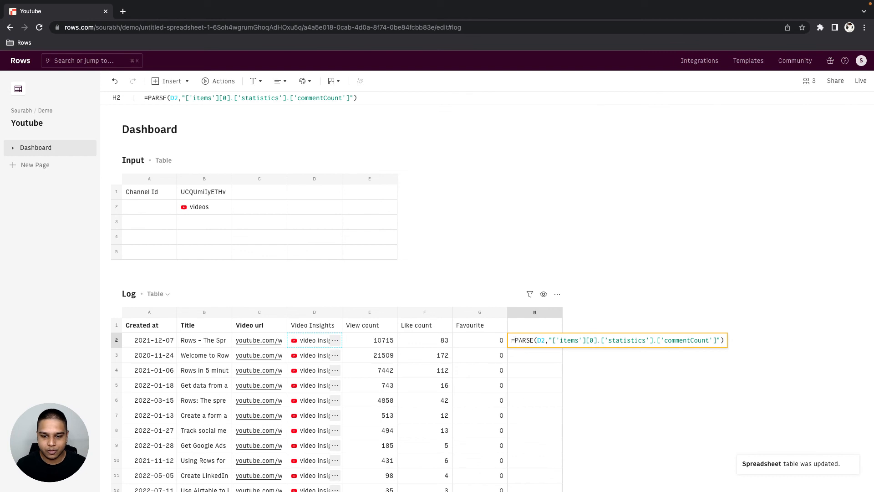
key("shift+End")
key("Escape")
key("Up")
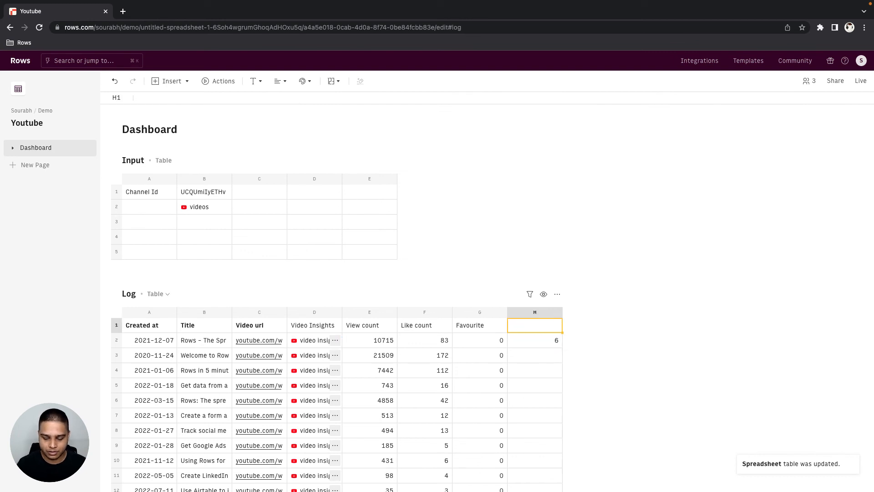
type("=AUTOFILL(")
type("\"Comment count")
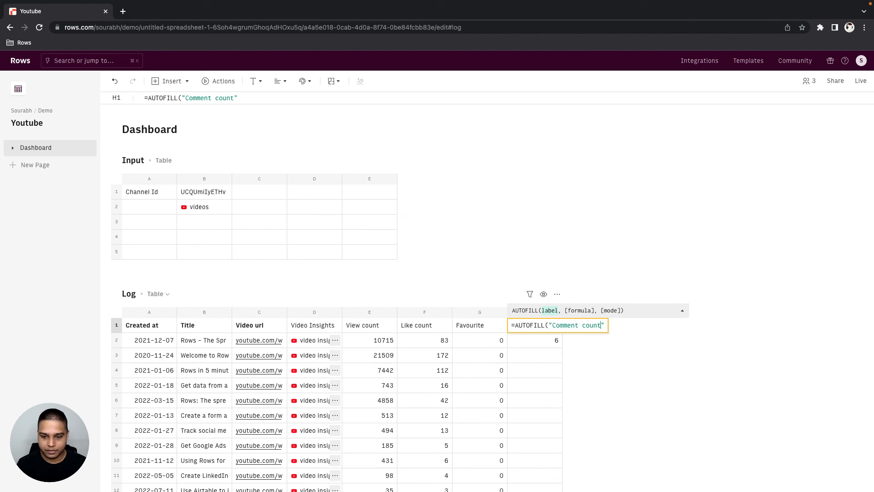
key("Right")
type(",")
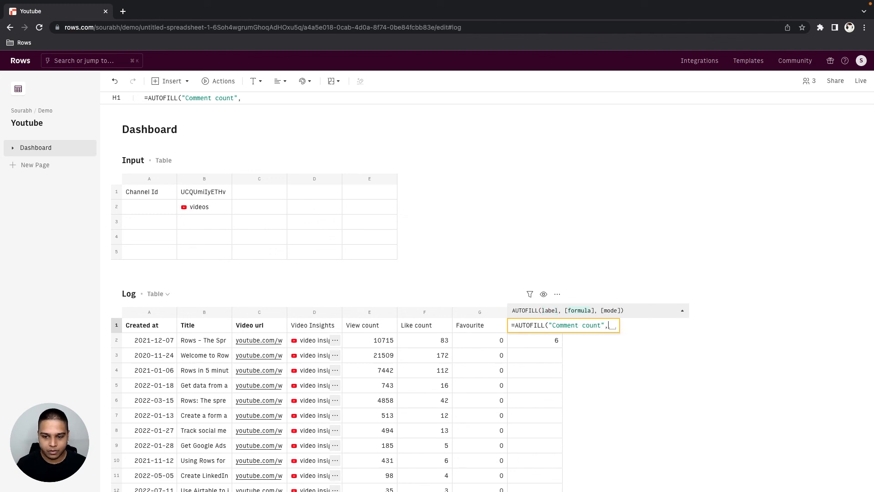
type("PARSE(D2,\"['items'][0].['statistics'].['commentCount']\"))")
key("Return")
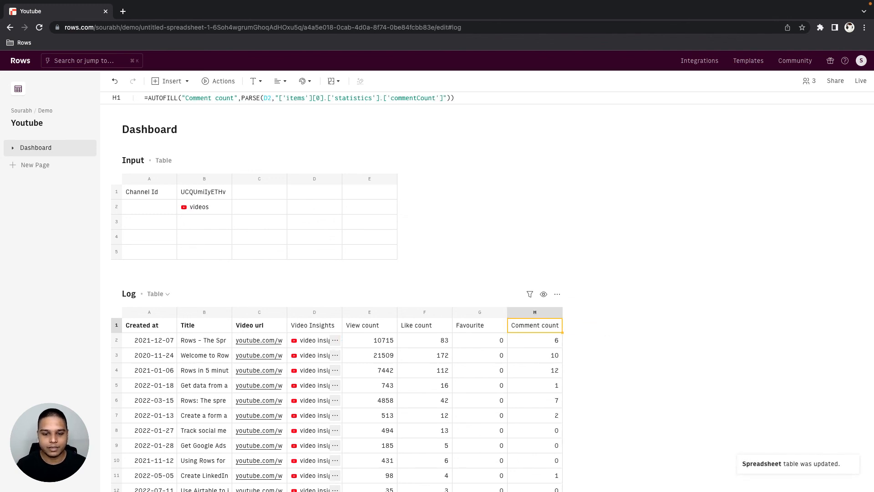
scroll(337, 296, "down", 7)
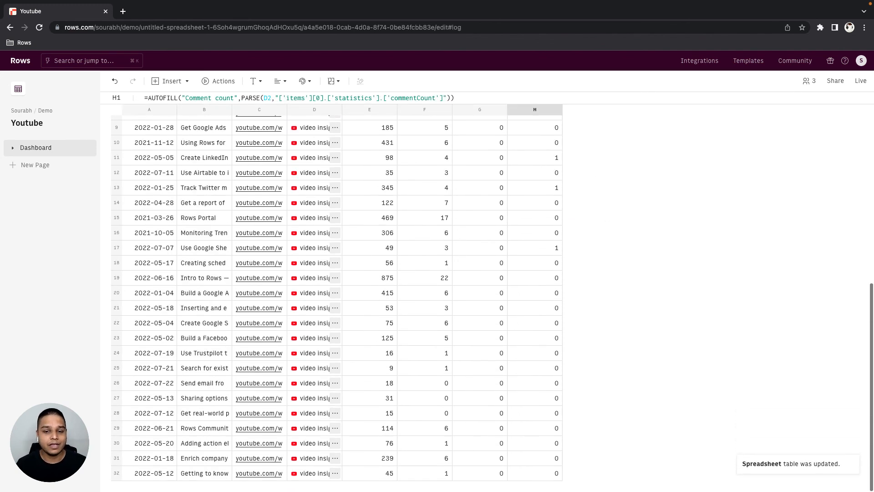
scroll(336, 295, "up", 7)
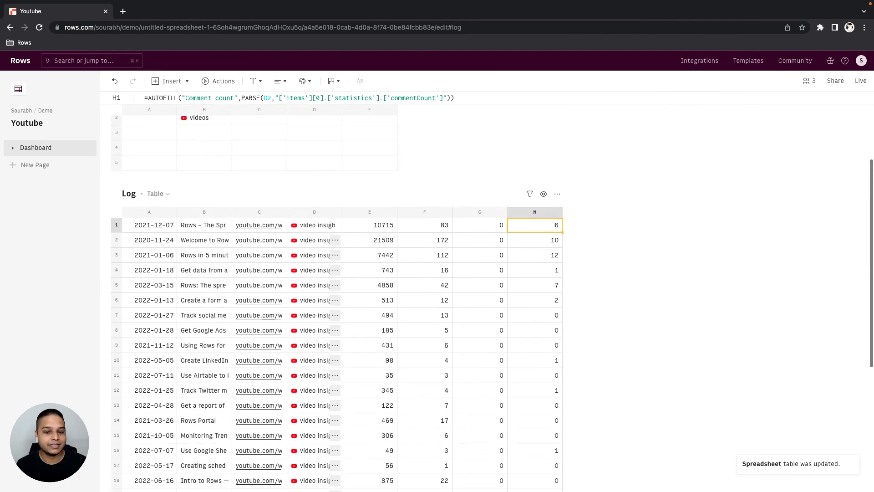